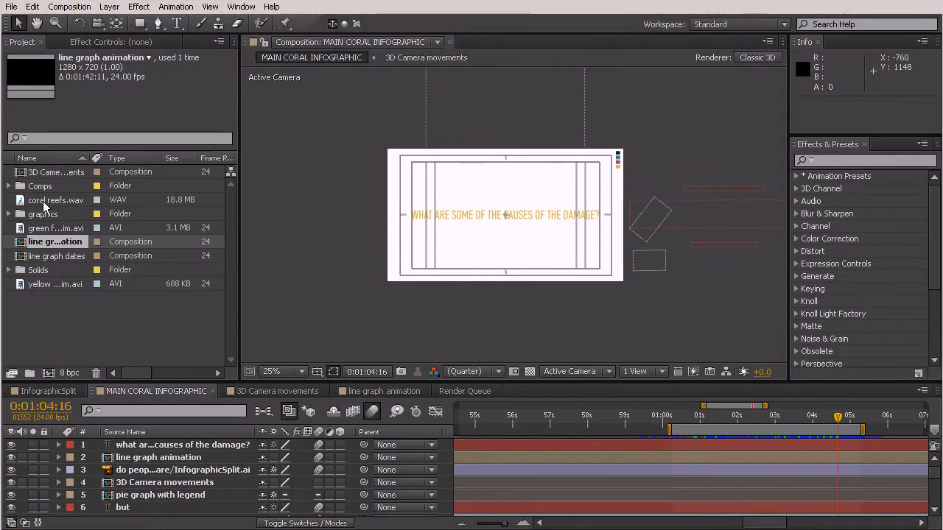
# Step: Import forward fish swim.avi from the Reference Files folder into the project as footage
pyautogui.click(49, 228)
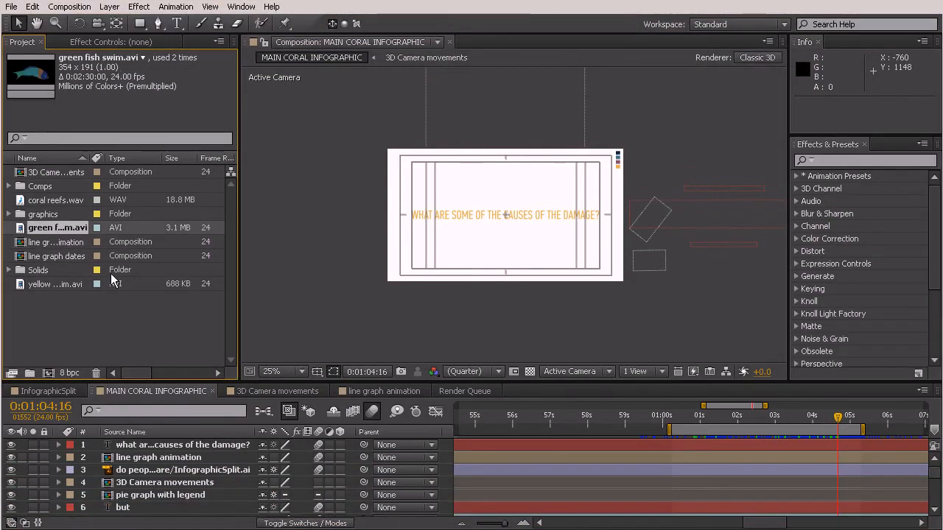
pyautogui.click(49, 283)
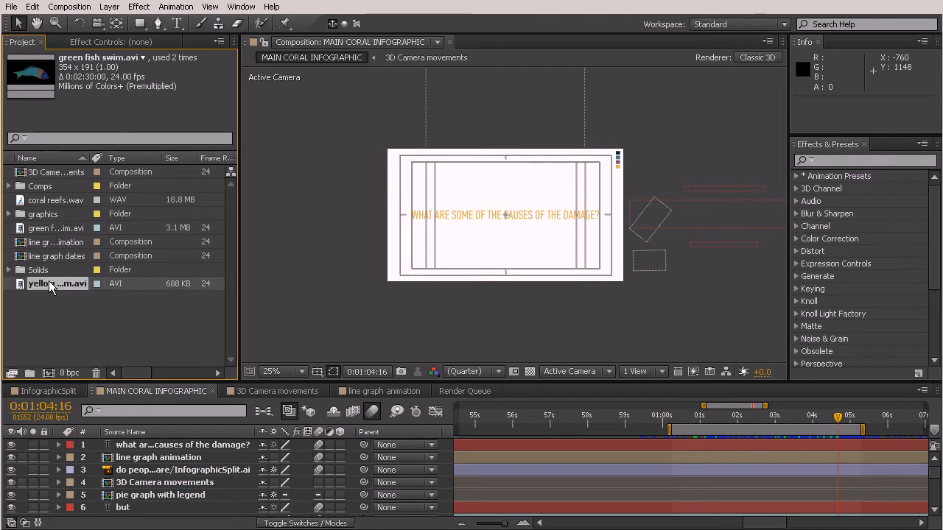
pyautogui.rightClick(112, 313)
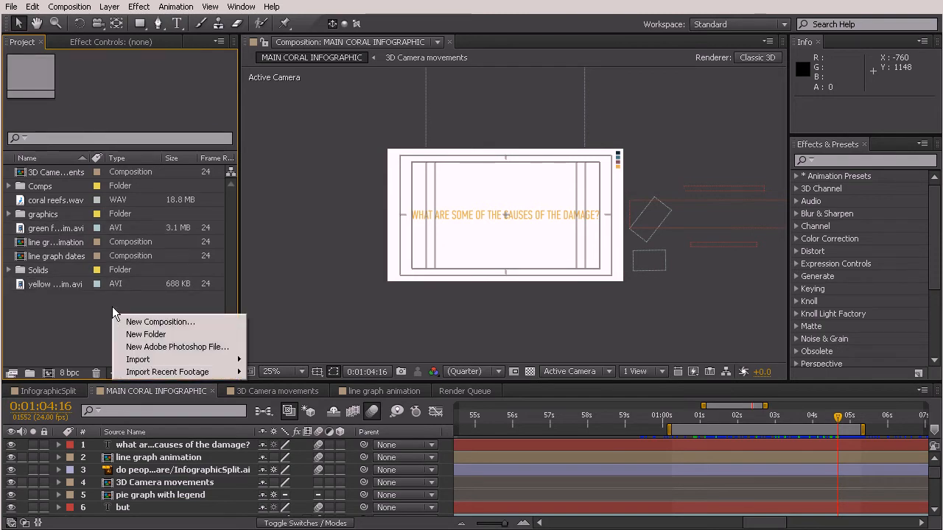
pyautogui.moveTo(156, 359)
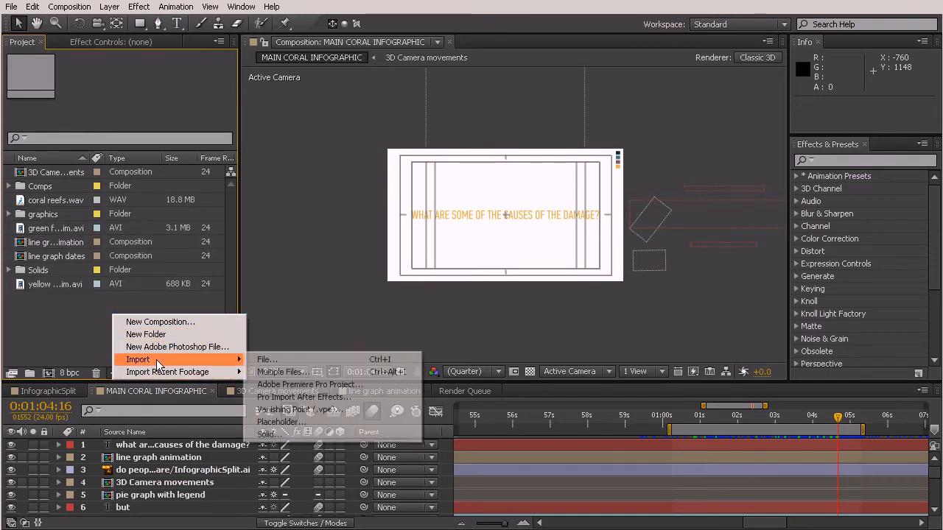
pyautogui.click(291, 359)
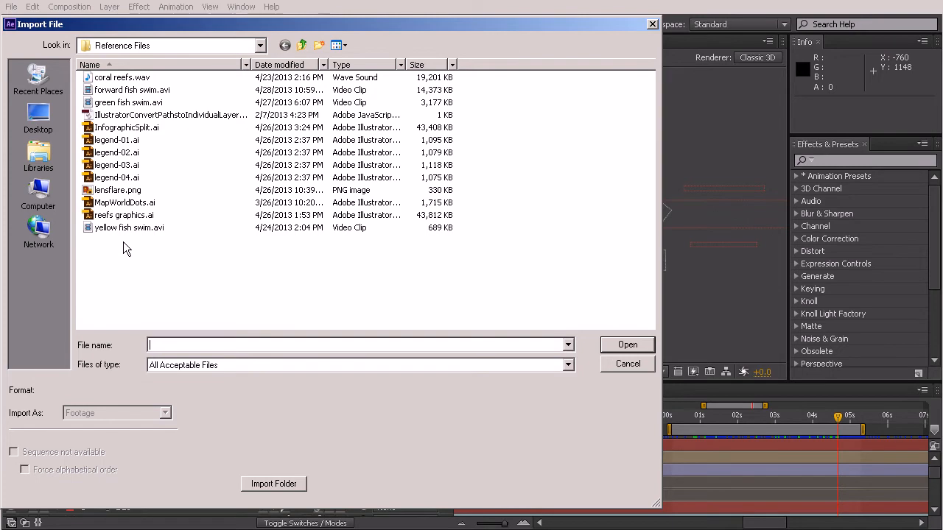
pyautogui.click(157, 90)
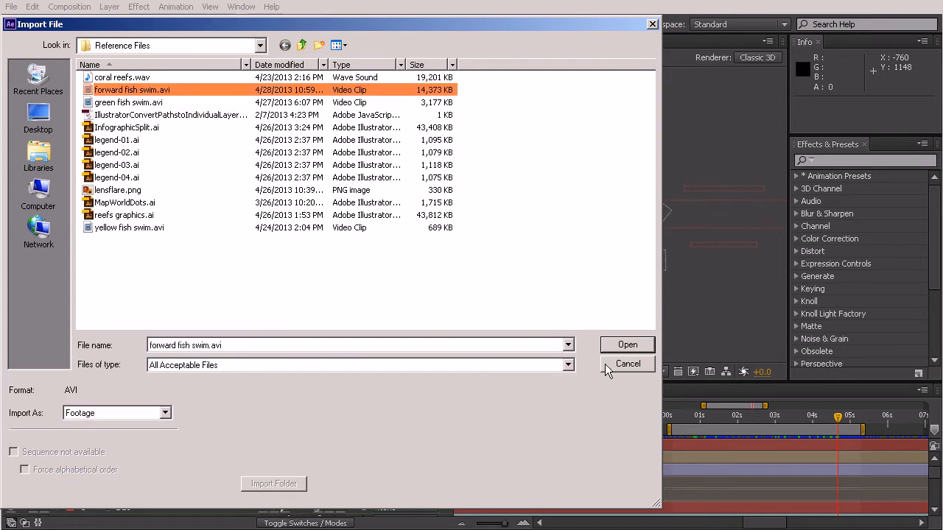
pyautogui.click(623, 345)
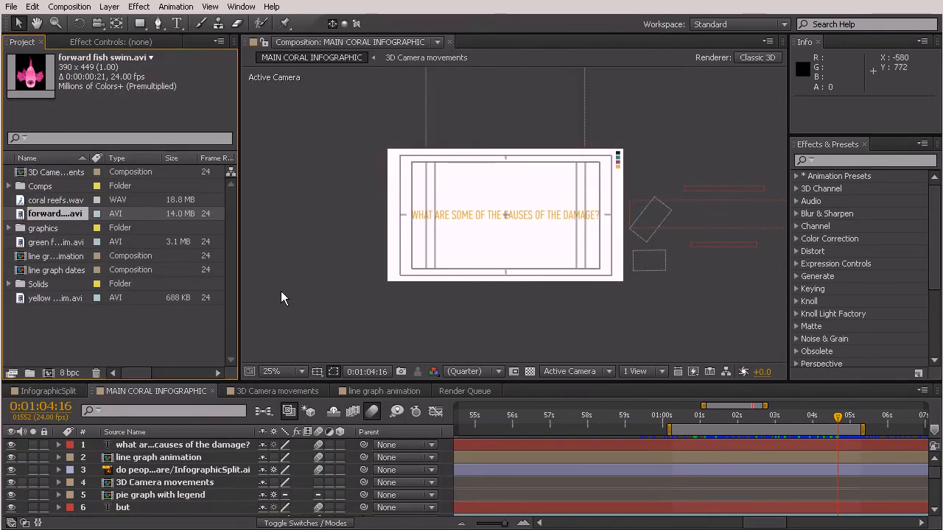
# Step: Interpret the forward fish swim.avi footage so that it loops 300 times
pyautogui.rightClick(46, 213)
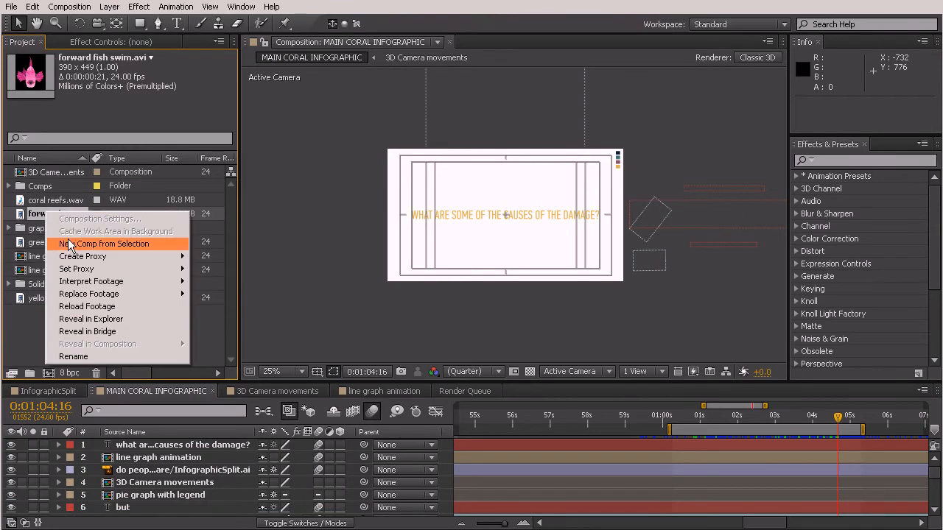
pyautogui.moveTo(86, 283)
pyautogui.click(240, 281)
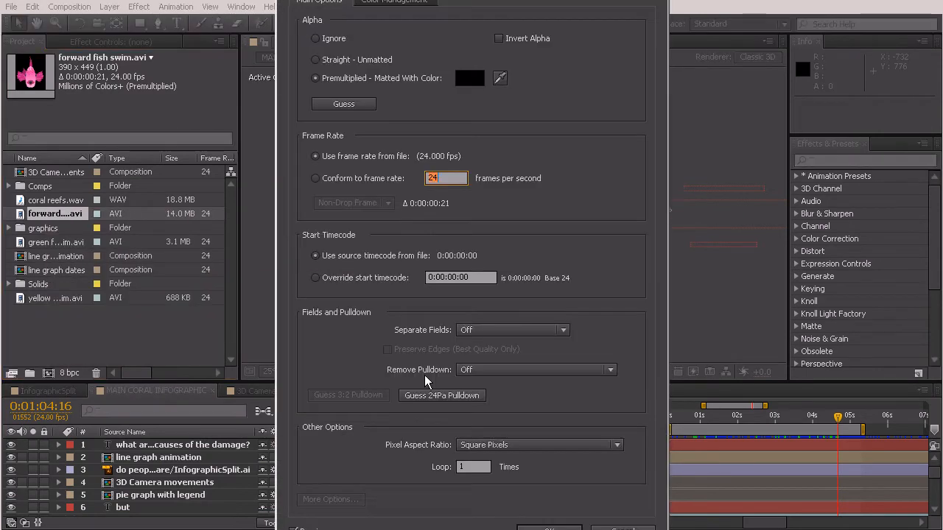
pyautogui.click(480, 467)
pyautogui.write('300')
pyautogui.press('Return')
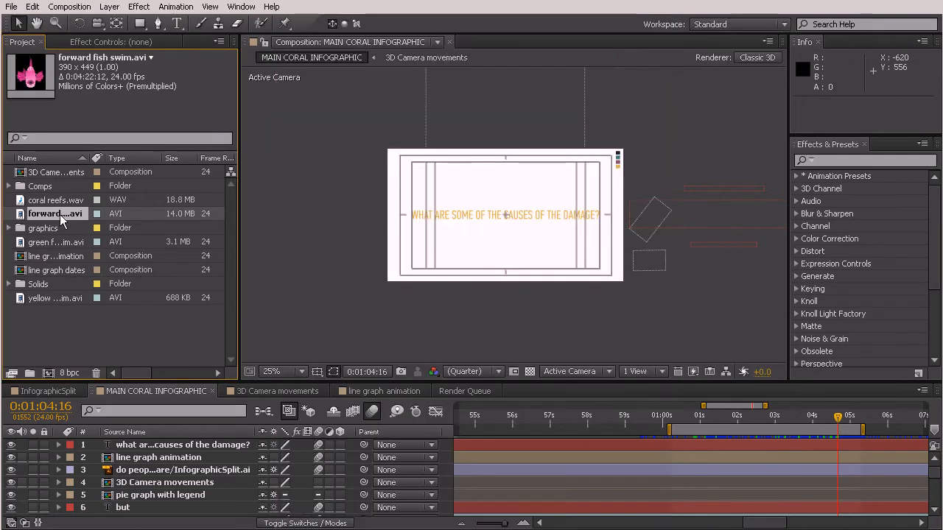
# Step: Create a new composition from the forward fish swim.avi footage and display it over the transparency grid
pyautogui.moveTo(41, 215); pyautogui.dragTo(43, 317)
pyautogui.moveTo(47, 353); pyautogui.dragTo(48, 373)
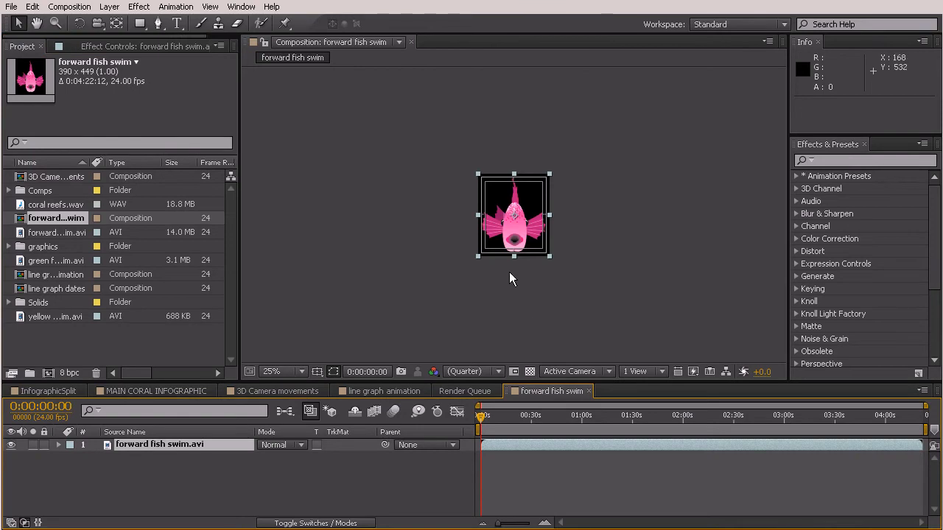
pyautogui.scroll(2, 509, 273)
pyautogui.click(530, 371)
pyautogui.click(528, 372)
pyautogui.click(529, 372)
pyautogui.moveTo(479, 414); pyautogui.dragTo(460, 415)
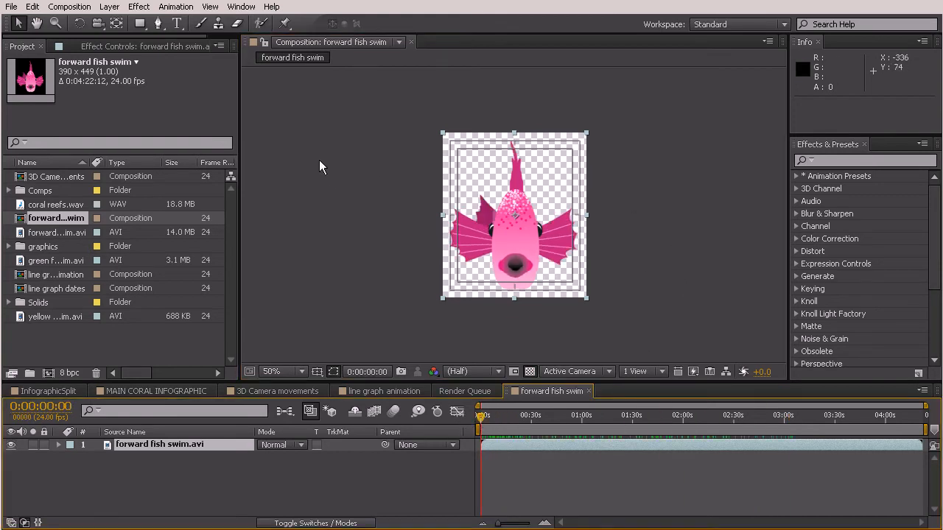
# Step: Resize the forward fish swim composition to 1280 x 720 px with the aspect ratio lock turned off
pyautogui.click(69, 7)
pyautogui.click(44, 35)
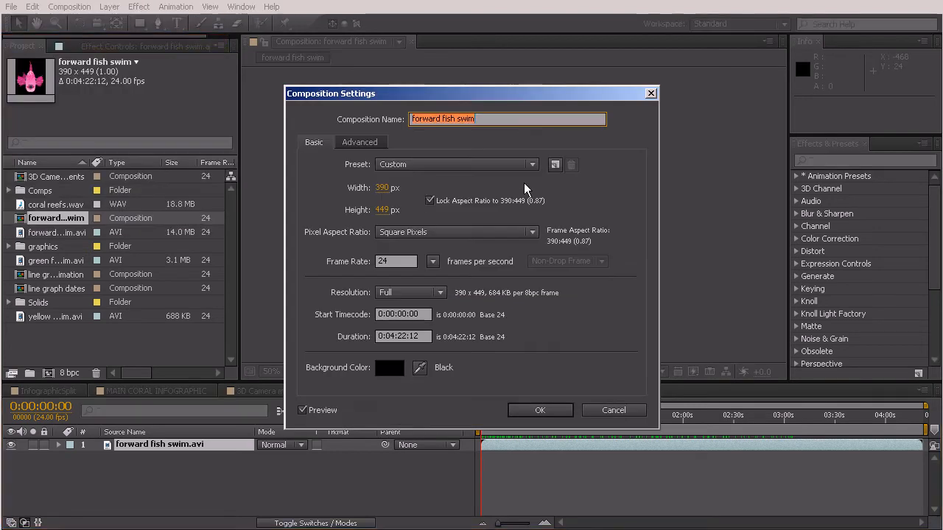
pyautogui.click(430, 201)
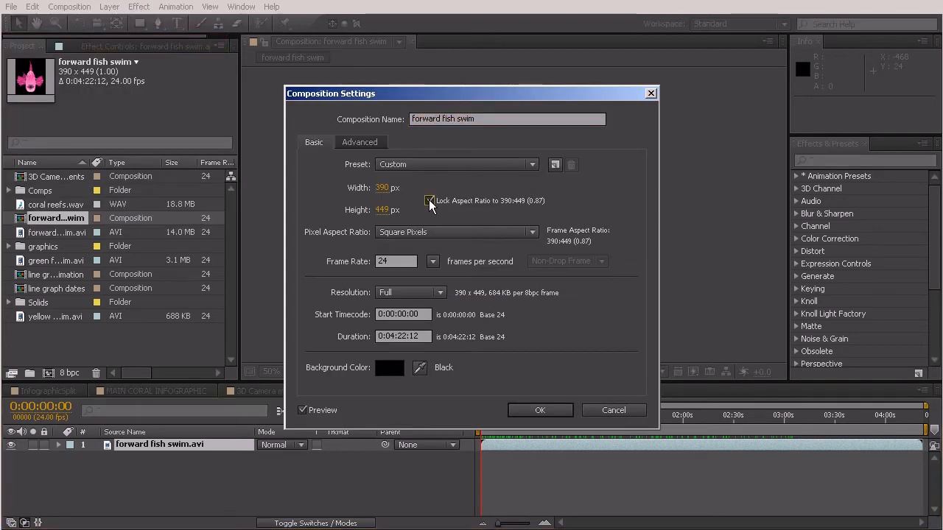
pyautogui.click(381, 187)
pyautogui.write('1280')
pyautogui.press('Tab')
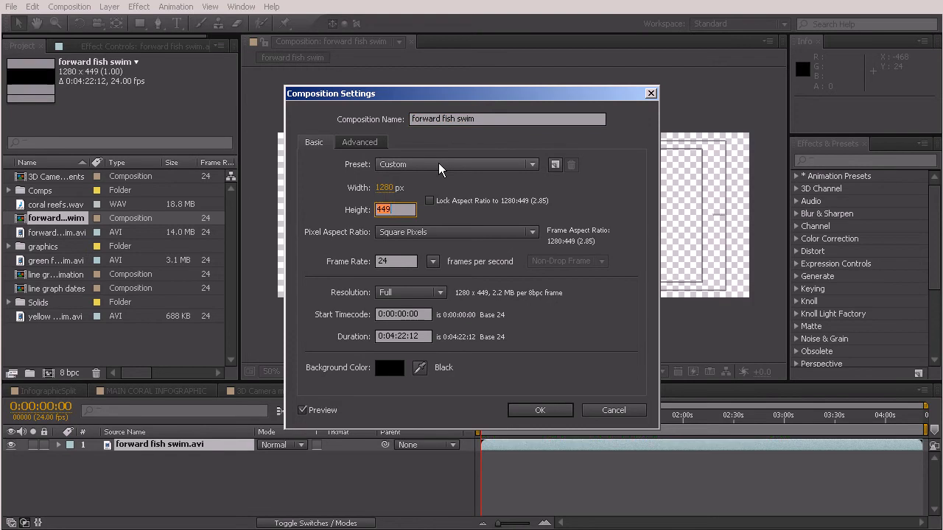
pyautogui.write('720')
pyautogui.click(547, 417)
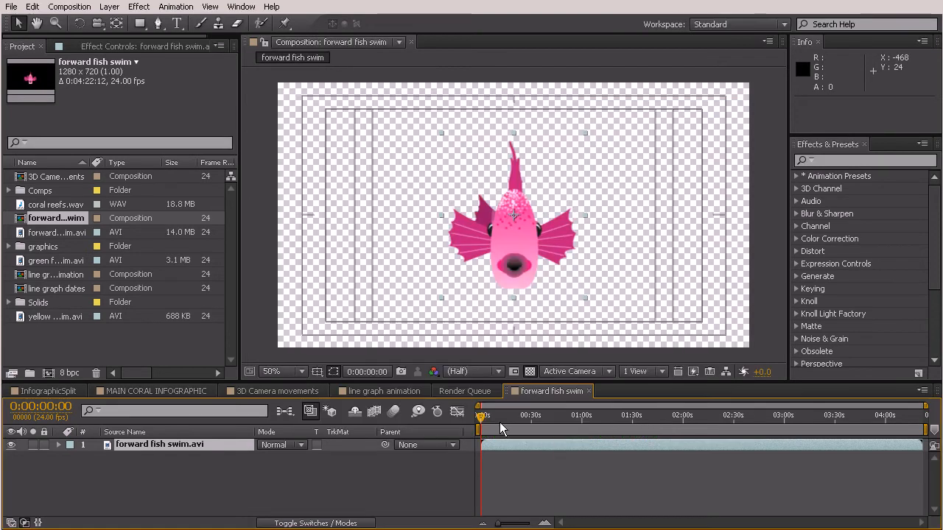
# Step: Make the forward fish swim.avi layer 3D and turn on its motion blur
pyautogui.moveTo(484, 421); pyautogui.dragTo(466, 425)
pyautogui.click(323, 523)
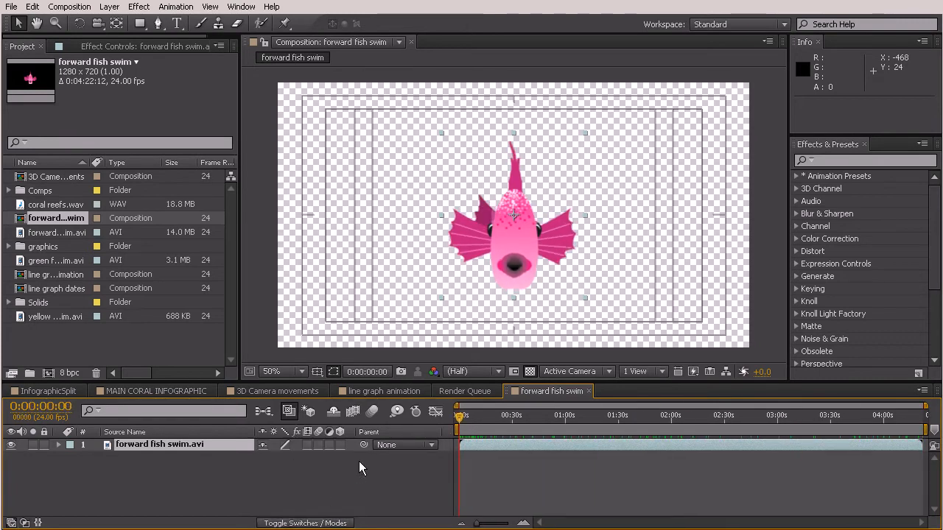
pyautogui.click(339, 445)
pyautogui.click(318, 445)
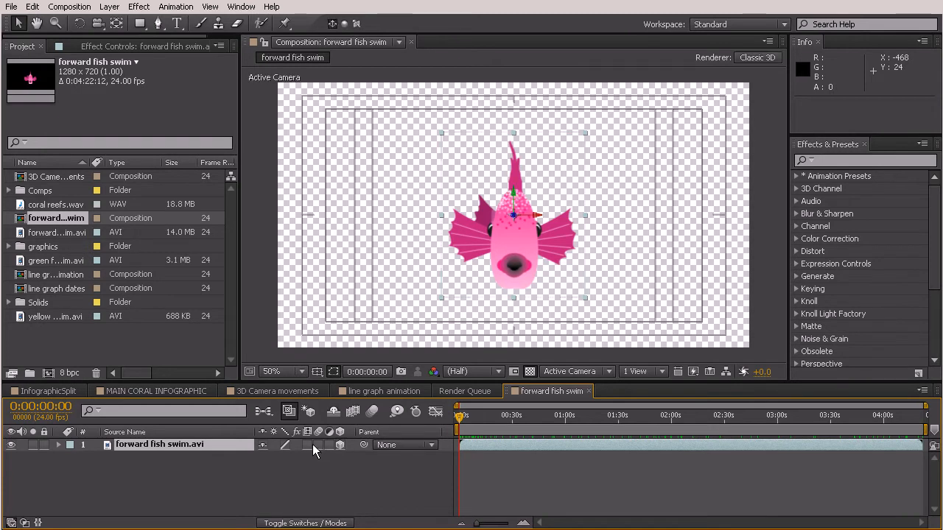
# Step: Set the fish layer's Z position to 0 and move the fish to the frame's lower left, about 308, 412
pyautogui.moveTo(537, 242); pyautogui.dragTo(685, 258)
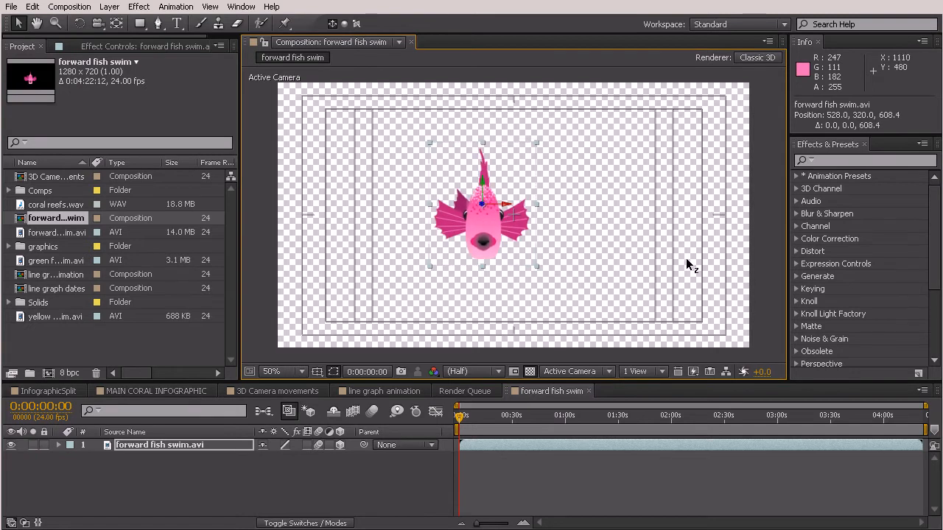
pyautogui.click(179, 446)
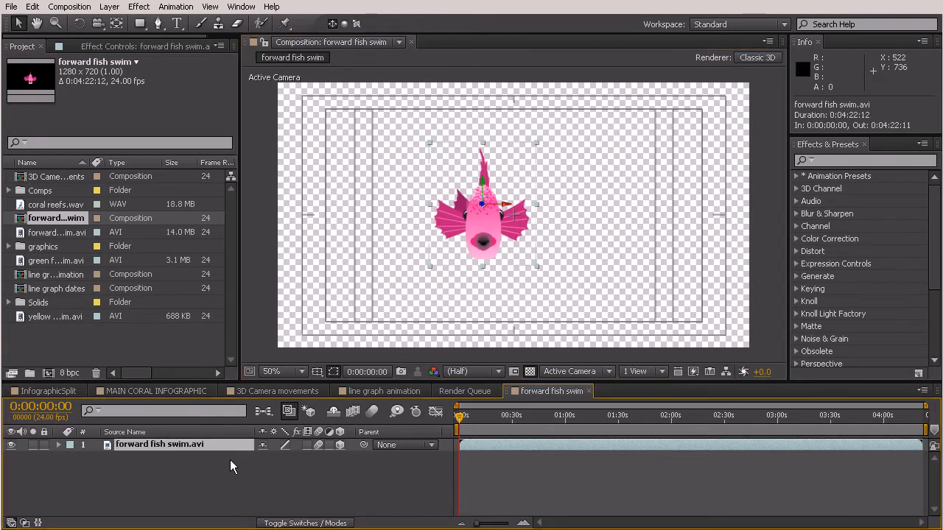
pyautogui.press('p')
pyautogui.click(326, 457)
pyautogui.write('0')
pyautogui.press('Return')
pyautogui.moveTo(479, 270); pyautogui.dragTo(402, 299)
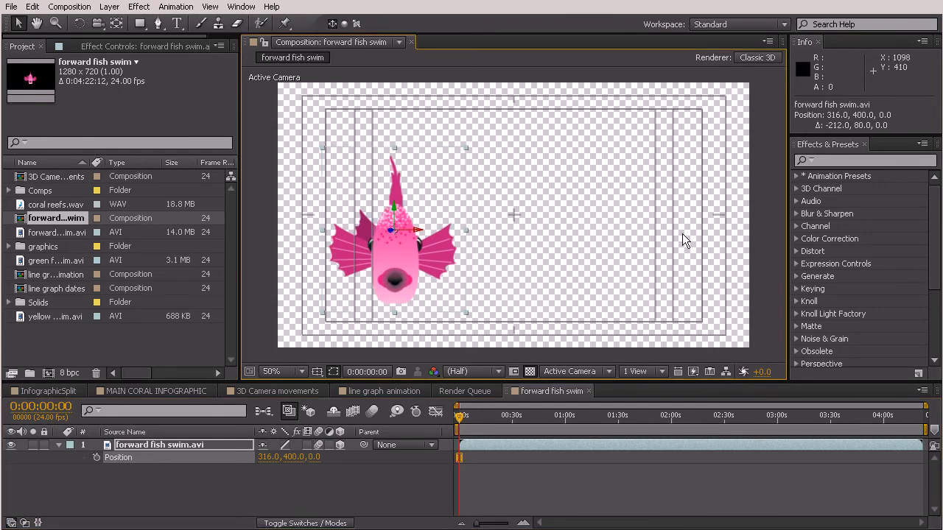
pyautogui.moveTo(418, 251); pyautogui.dragTo(406, 258)
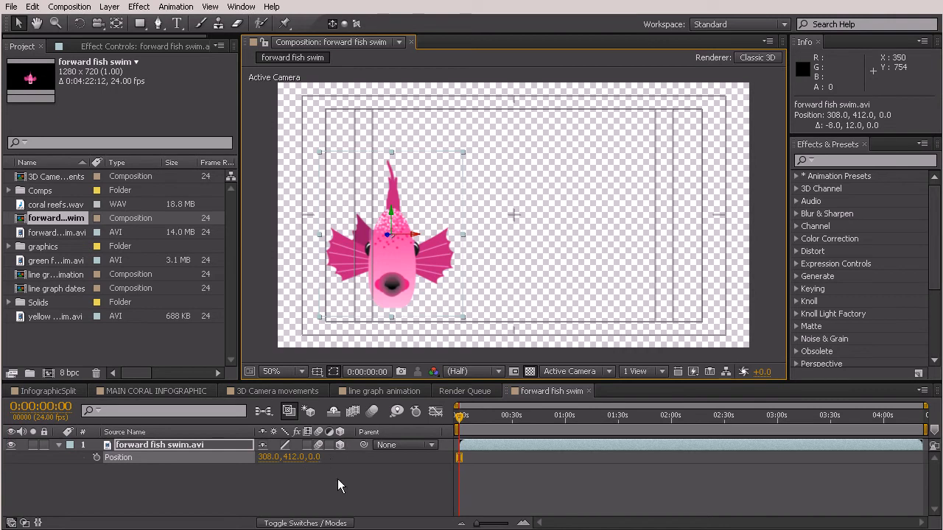
# Step: Duplicate the fish layer and move the copy to the frame's right side and back in depth, about 922, 378, 536
pyautogui.hotkey('ctrl', 'd')
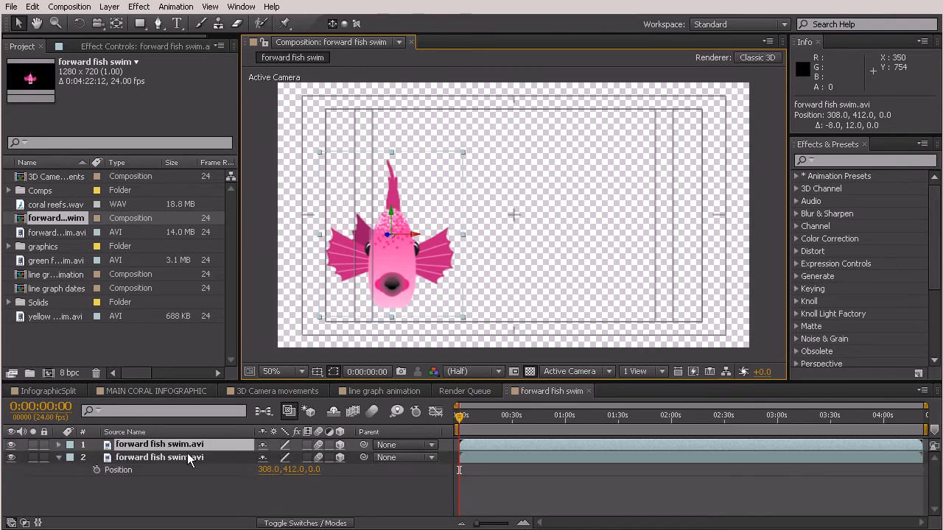
pyautogui.moveTo(405, 291); pyautogui.dragTo(631, 278)
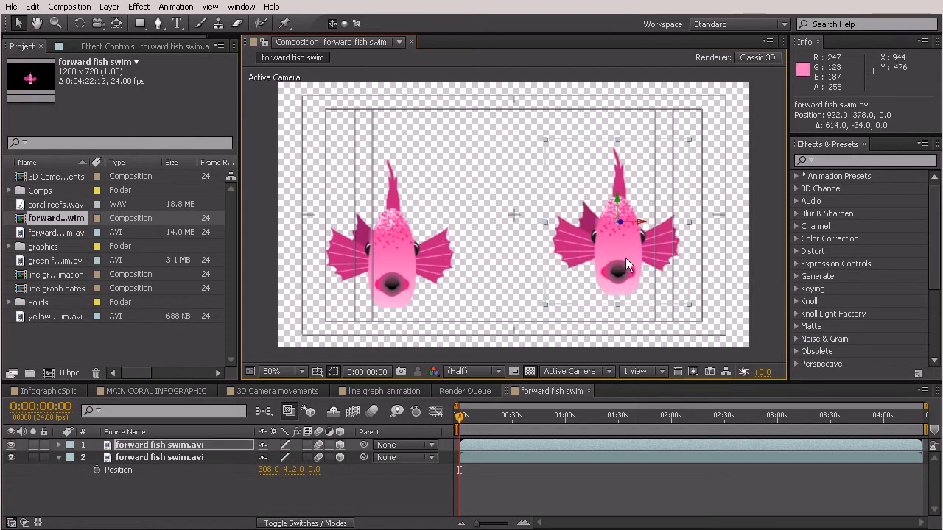
pyautogui.moveTo(621, 223); pyautogui.dragTo(441, 237)
# Step: Stack the duplicated fish layer beneath the original and set its Z position to 400
pyautogui.moveTo(168, 447); pyautogui.dragTo(171, 479)
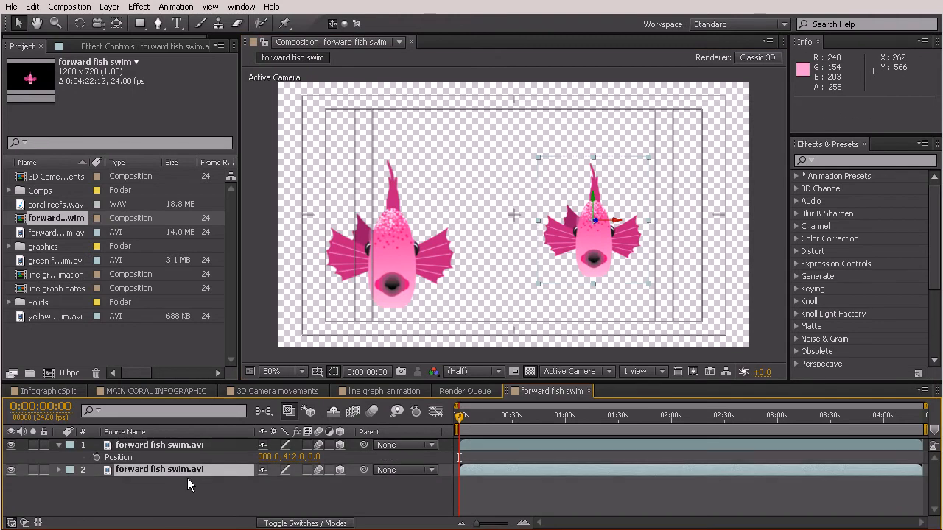
pyautogui.press('p')
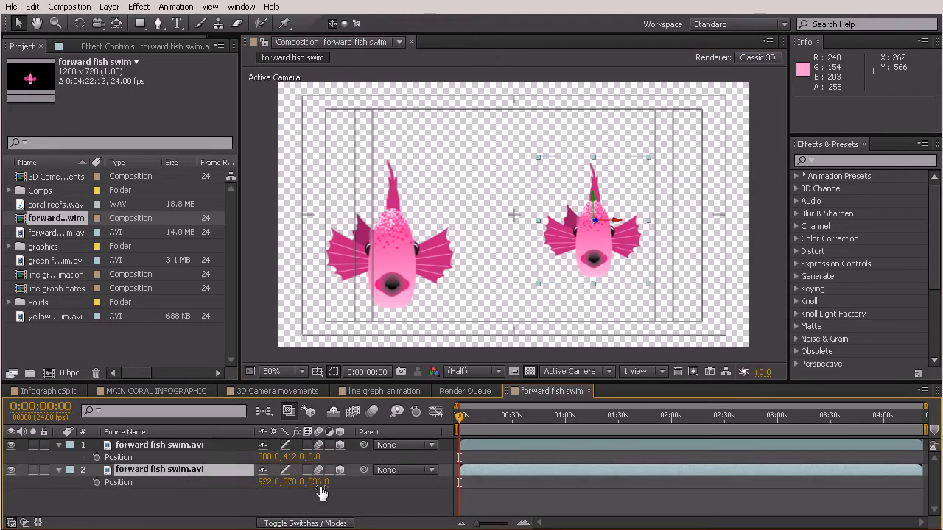
pyautogui.moveTo(318, 483)
pyautogui.mouseDown()
pyautogui.moveTo(331, 482)
pyautogui.moveTo(252, 493)
pyautogui.mouseUp()
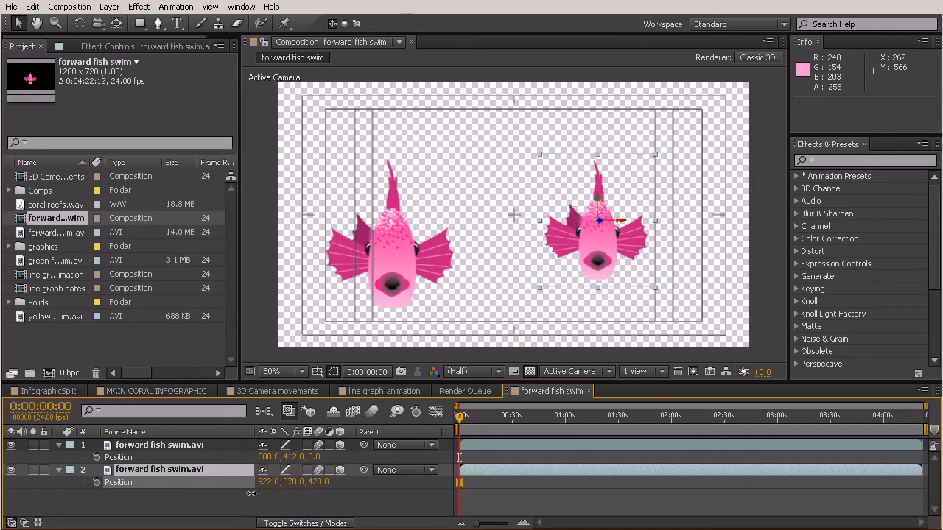
pyautogui.click(312, 483)
pyautogui.write('400')
pyautogui.press('Return')
# Step: Move the rear fish to the frame's upper right, about 1113, 158, and shift the front fish to about 332, 420
pyautogui.moveTo(578, 267); pyautogui.dragTo(636, 201)
pyautogui.moveTo(398, 237); pyautogui.dragTo(406, 240)
pyautogui.click(615, 261)
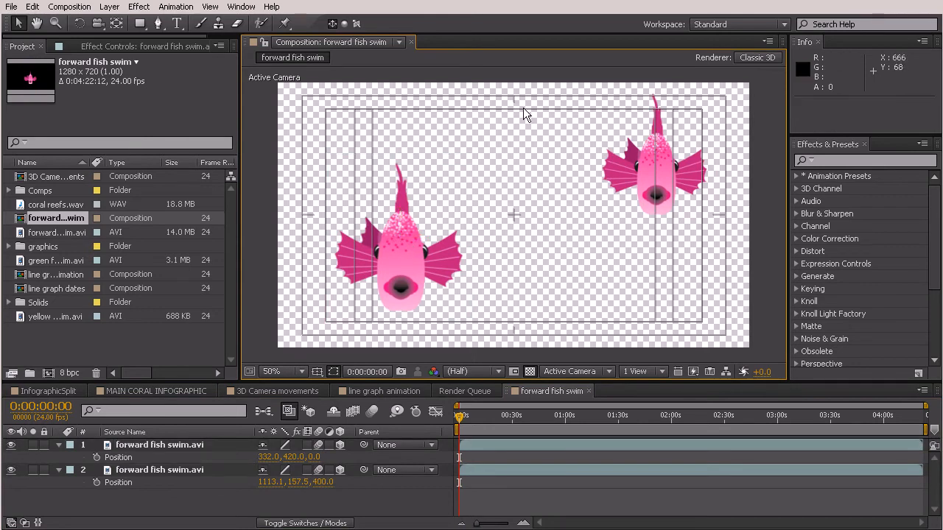
# Step: Duplicate the upper-right fish layer and set the bottommost layer's Z position to 800
pyautogui.click(640, 166)
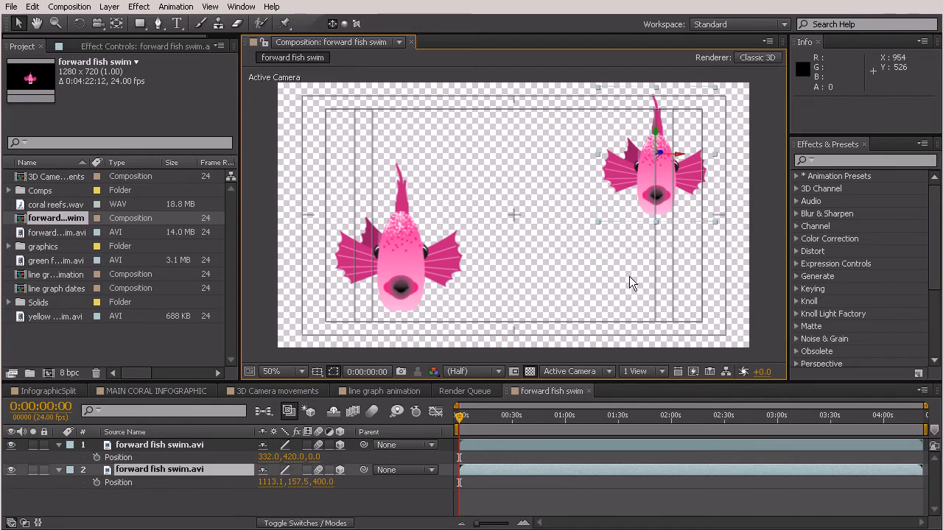
pyautogui.hotkey('ctrl', 'd')
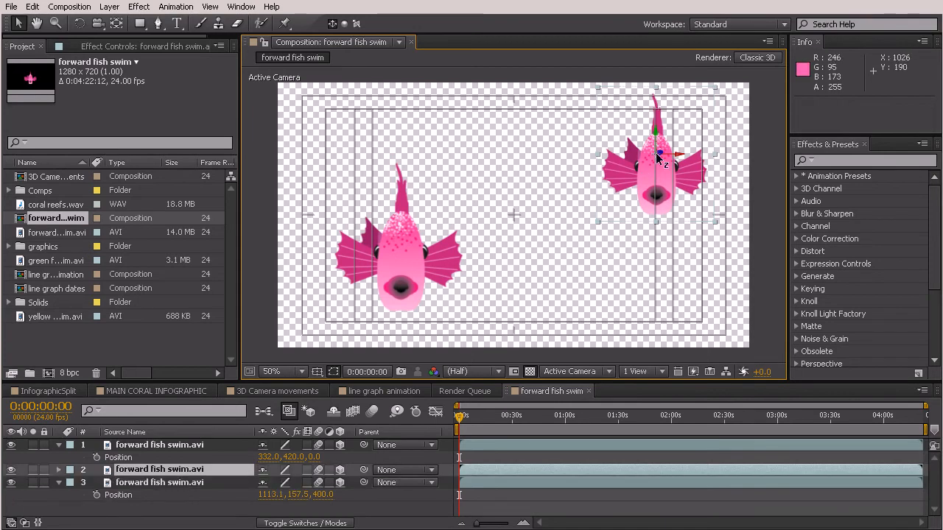
pyautogui.click(321, 494)
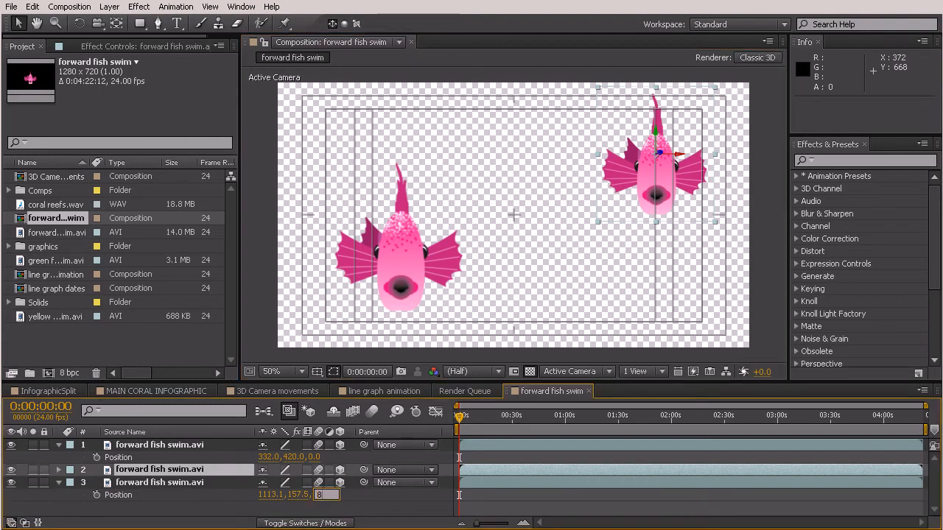
pyautogui.click(684, 212)
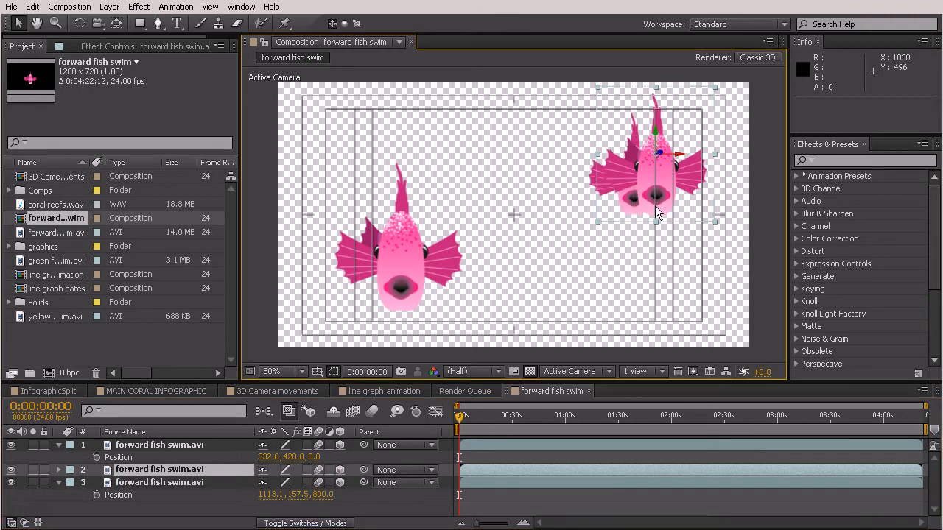
# Step: Move the farthest fish, on the bottommost layer, to the frame's lower middle at about 901, 607
pyautogui.moveTo(624, 209); pyautogui.dragTo(578, 272)
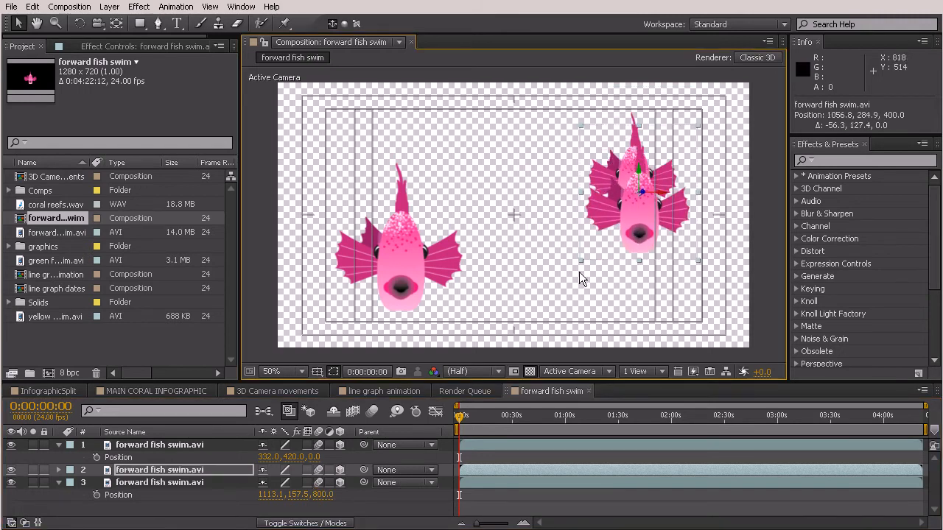
pyautogui.hotkey('ctrl', 'z')
pyautogui.click(172, 481)
pyautogui.moveTo(614, 203); pyautogui.dragTo(552, 298)
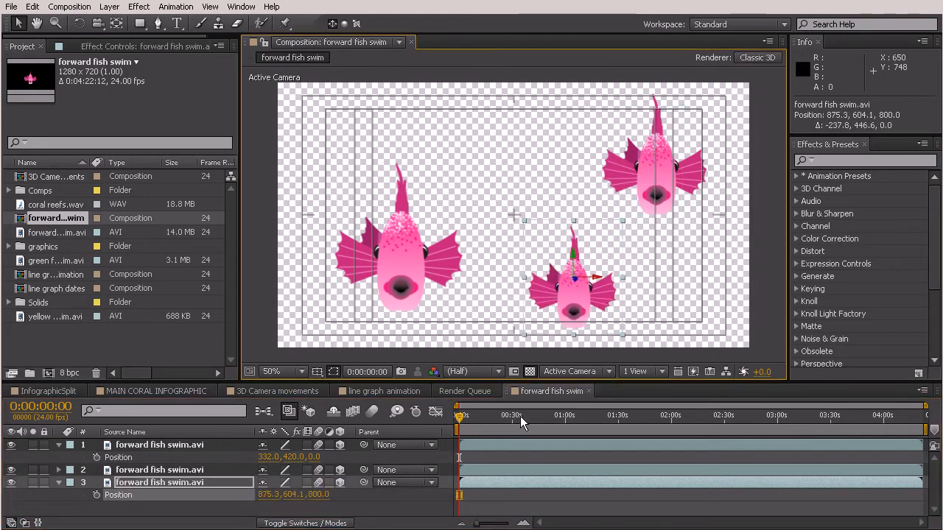
pyautogui.moveTo(586, 298); pyautogui.dragTo(595, 302)
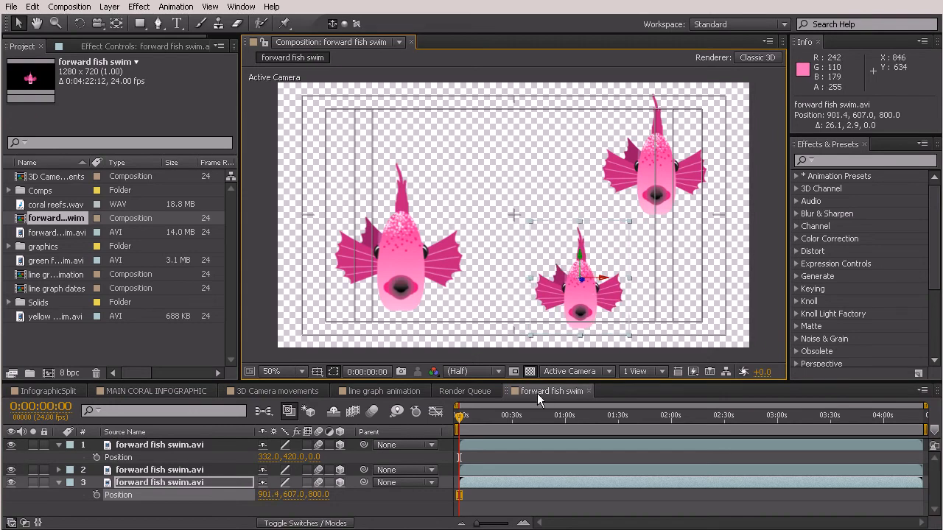
# Step: Duplicate all three fish layers and stack the three copies together beneath the originals
pyautogui.hotkey('ctrl', 'a')
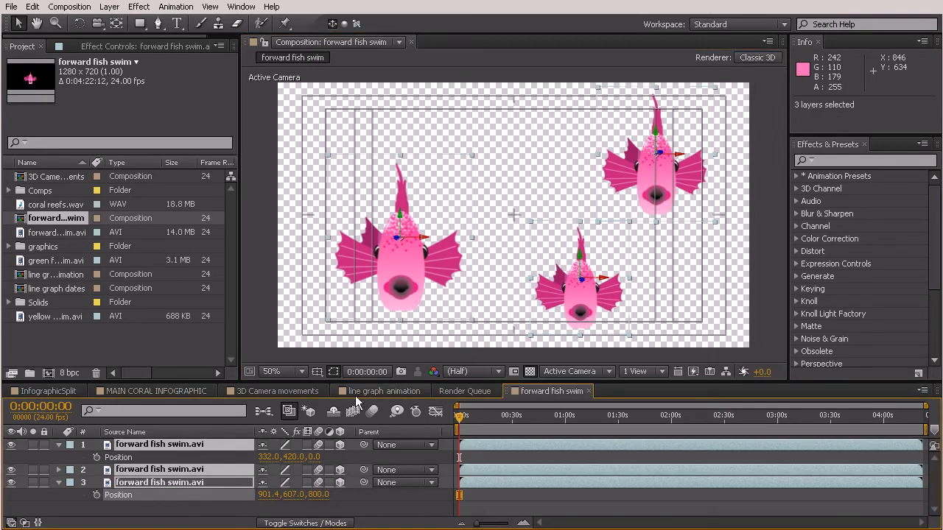
pyautogui.moveTo(402, 379); pyautogui.dragTo(398, 315)
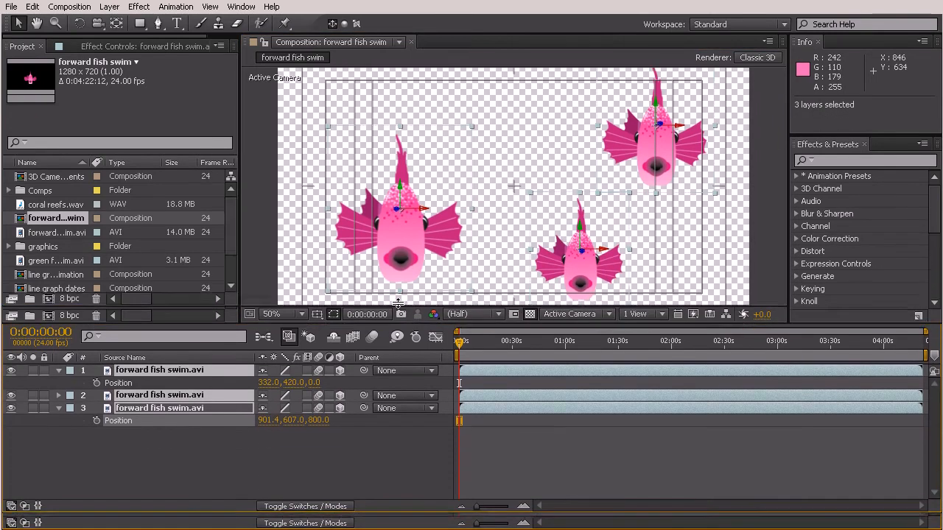
pyautogui.hotkey('ctrl', 'd')
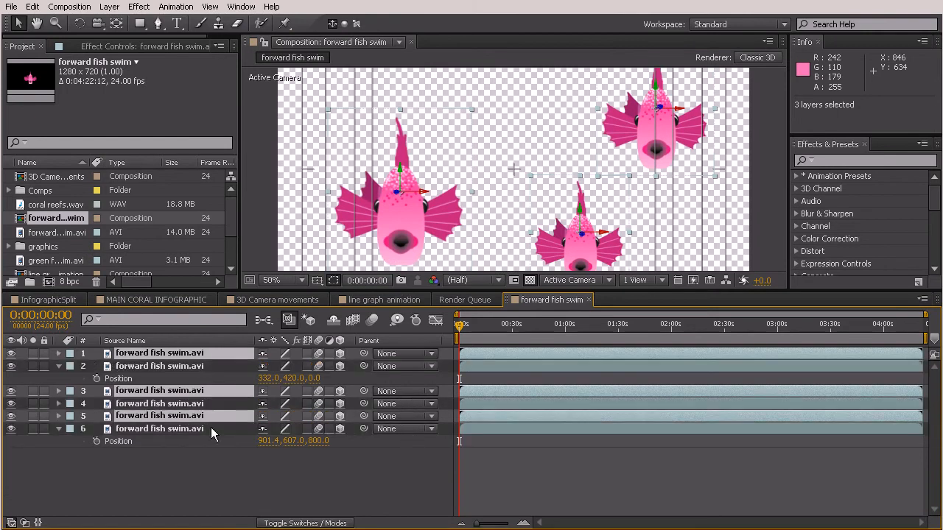
pyautogui.moveTo(159, 416); pyautogui.dragTo(356, 447)
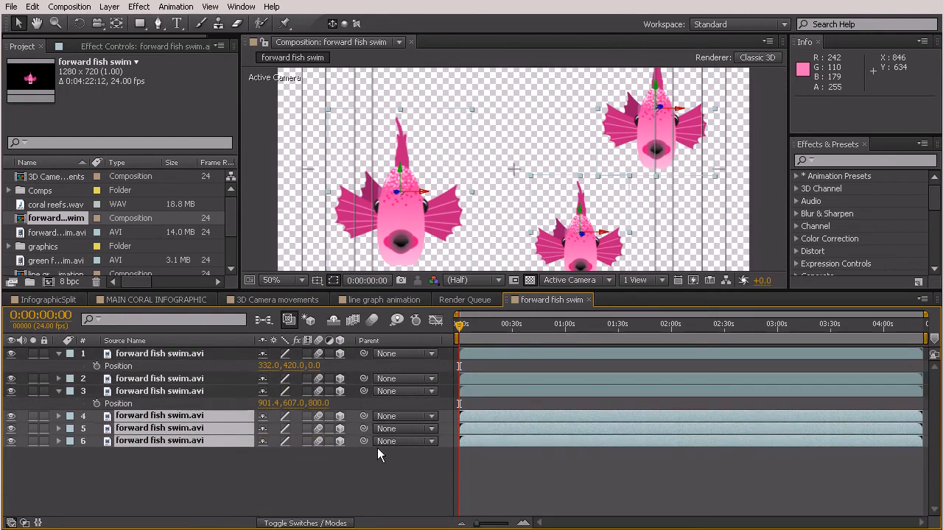
# Step: Push the three duplicated fish 400 deeper, giving layers 4, 5 and 6 Z positions of 400, 800 and 1200
pyautogui.press('p')
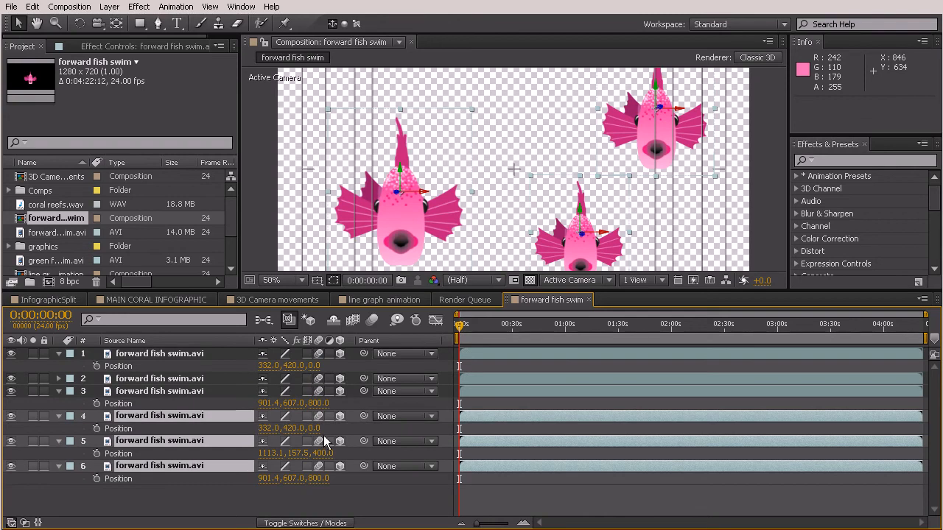
pyautogui.moveTo(323, 453); pyautogui.dragTo(420, 456)
pyautogui.moveTo(324, 454); pyautogui.dragTo(523, 443)
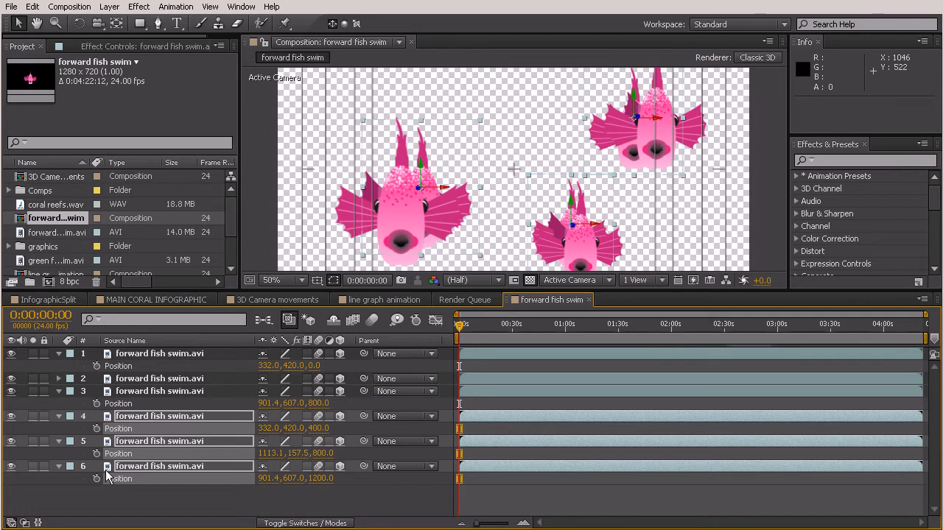
# Step: Move the layer 4 fish to about 521, 653 and the layer 3 fish to about 513, 97
pyautogui.click(176, 416)
pyautogui.moveTo(447, 155); pyautogui.dragTo(503, 222)
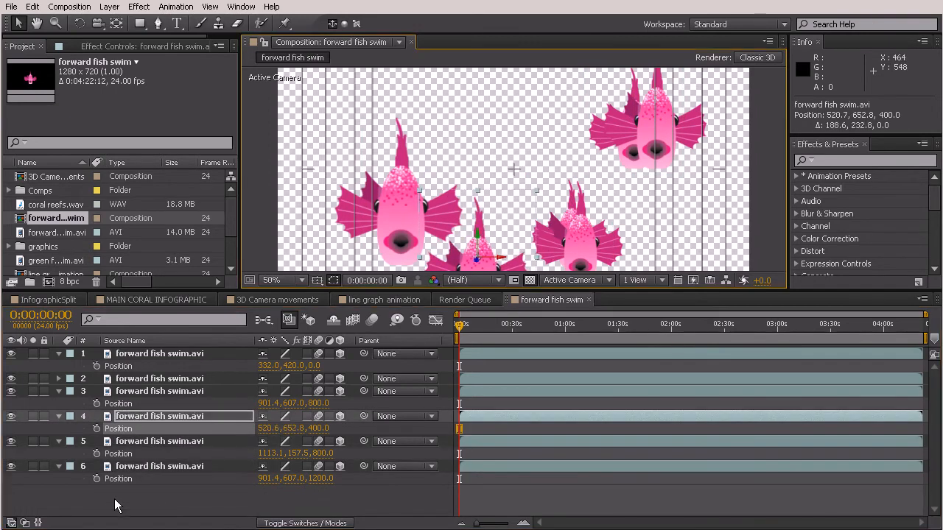
pyautogui.click(158, 440)
pyautogui.moveTo(612, 201); pyautogui.dragTo(516, 78)
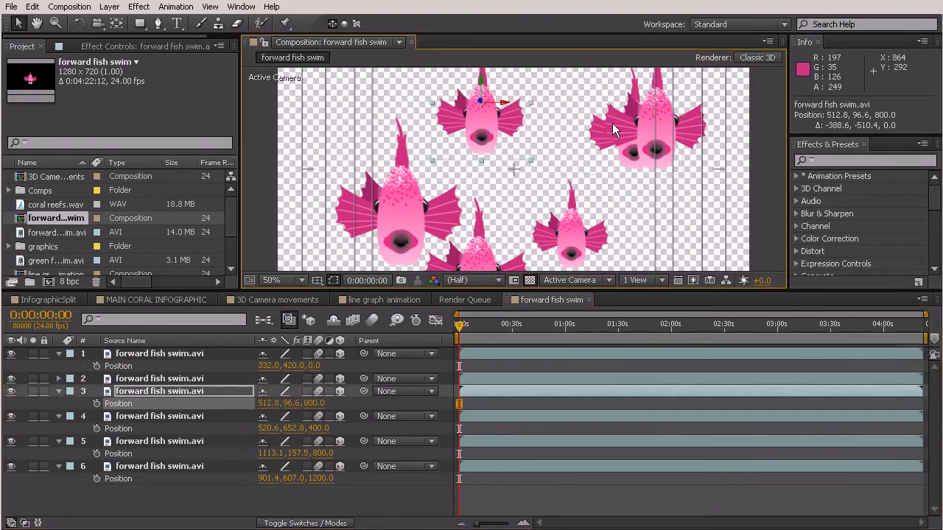
# Step: Lower the layer 2 fish at the frame's right side and move the layer 5 fish to about 945, 47
pyautogui.moveTo(648, 110)
pyautogui.mouseDown()
pyautogui.moveTo(695, 211)
pyautogui.moveTo(653, 124)
pyautogui.mouseUp()
pyautogui.moveTo(631, 78); pyautogui.dragTo(603, 76)
pyautogui.scroll(-2, 602, 205)
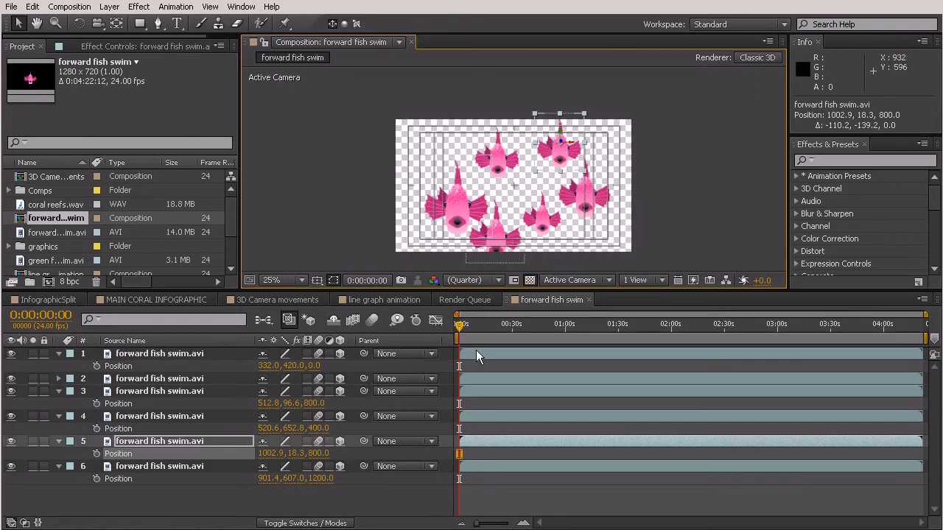
pyautogui.moveTo(458, 324); pyautogui.dragTo(525, 324)
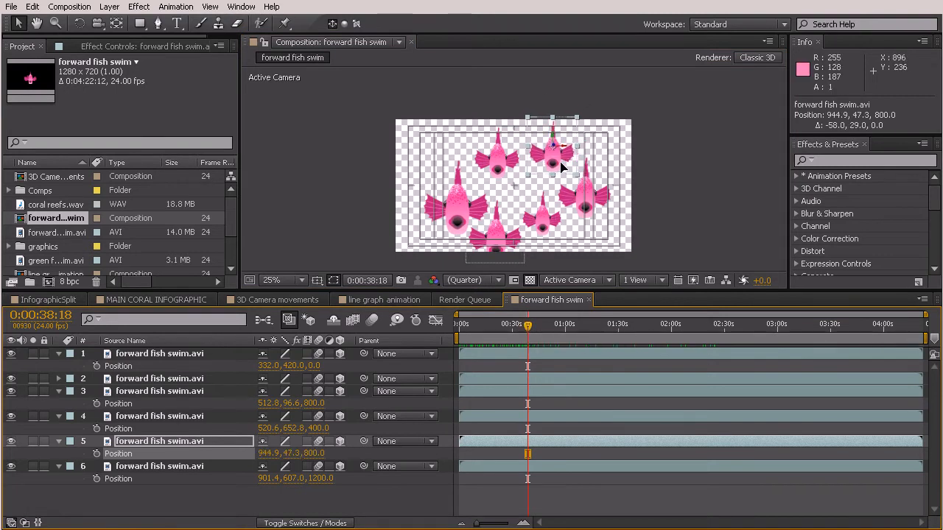
# Step: Stagger the swim cycles by sliding layers 1, 3, 4, 5 and 6 earlier by different amounts, layer 3 by about 17 seconds
pyautogui.moveTo(515, 327)
pyautogui.mouseDown()
pyautogui.moveTo(458, 331)
pyautogui.moveTo(521, 333)
pyautogui.mouseUp()
pyautogui.moveTo(464, 329)
pyautogui.mouseDown()
pyautogui.moveTo(452, 329)
pyautogui.moveTo(489, 330)
pyautogui.moveTo(460, 332)
pyautogui.mouseUp()
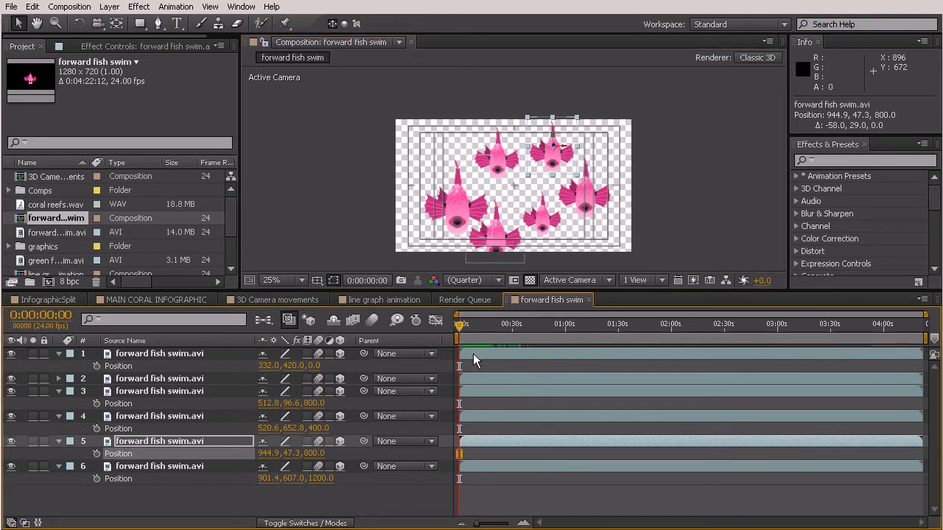
pyautogui.moveTo(473, 354); pyautogui.dragTo(454, 356)
pyautogui.moveTo(471, 390); pyautogui.dragTo(440, 391)
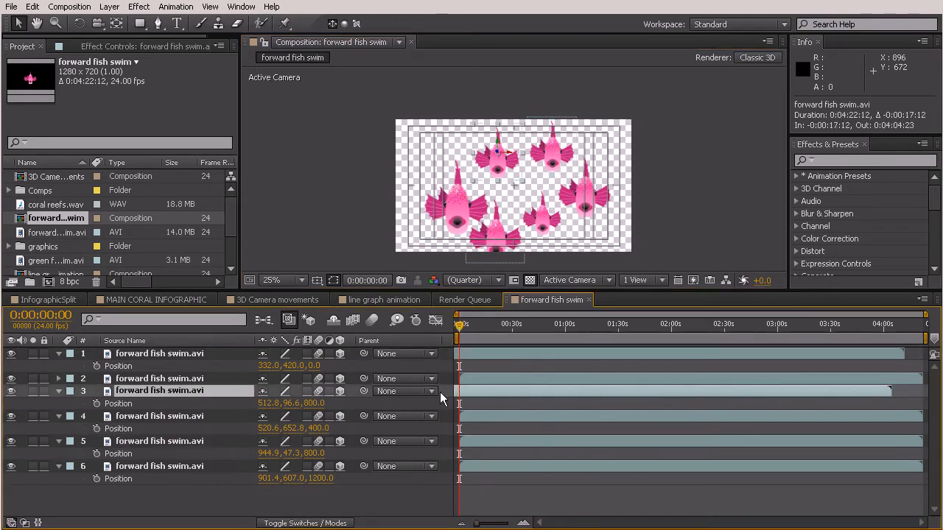
pyautogui.moveTo(479, 418); pyautogui.dragTo(416, 415)
pyautogui.moveTo(484, 440); pyautogui.dragTo(466, 465)
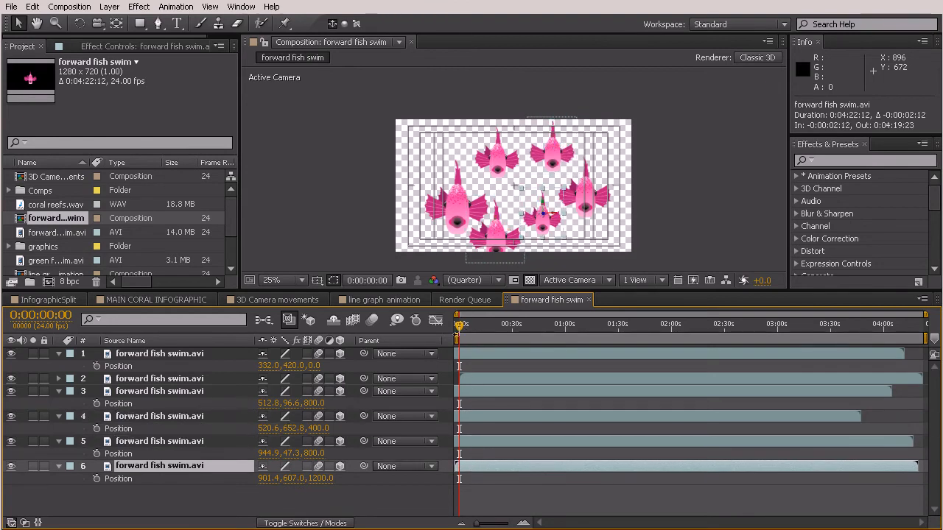
# Step: Play a RAM preview of the composition to check the staggered fish swimming
pyautogui.moveTo(459, 325); pyautogui.dragTo(499, 332)
pyautogui.press('KP_0')
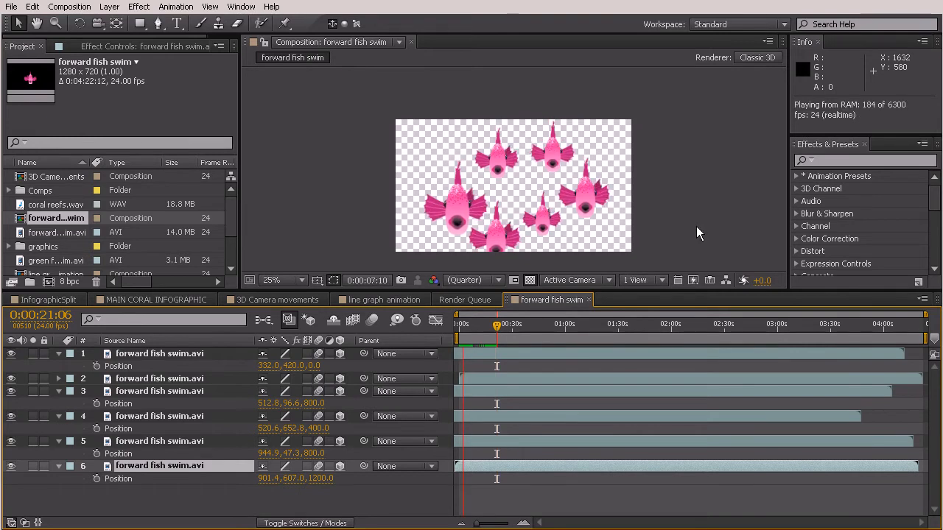
pyautogui.press('space')
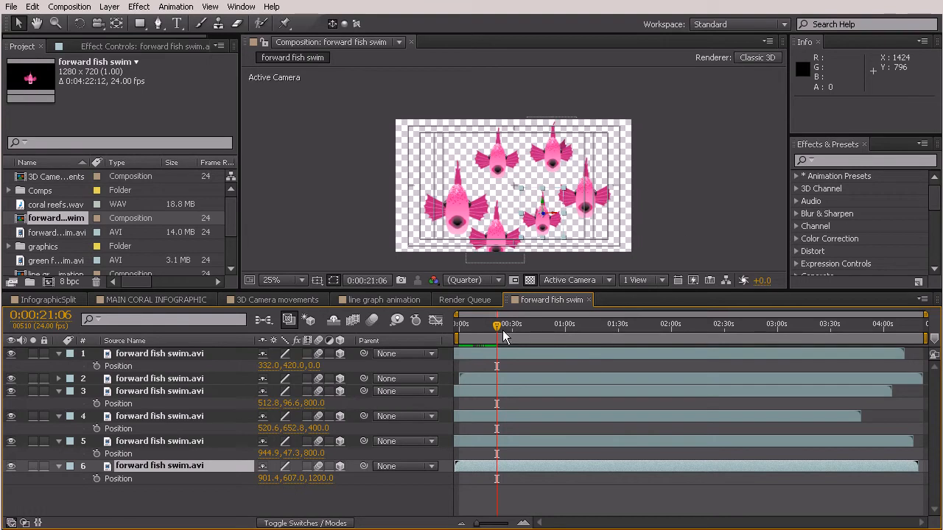
# Step: Duplicate all six fish layers and send the copies to the bottom of the layer stack
pyautogui.keyDown('shift'); pyautogui.click(182, 356); pyautogui.keyUp('shift')
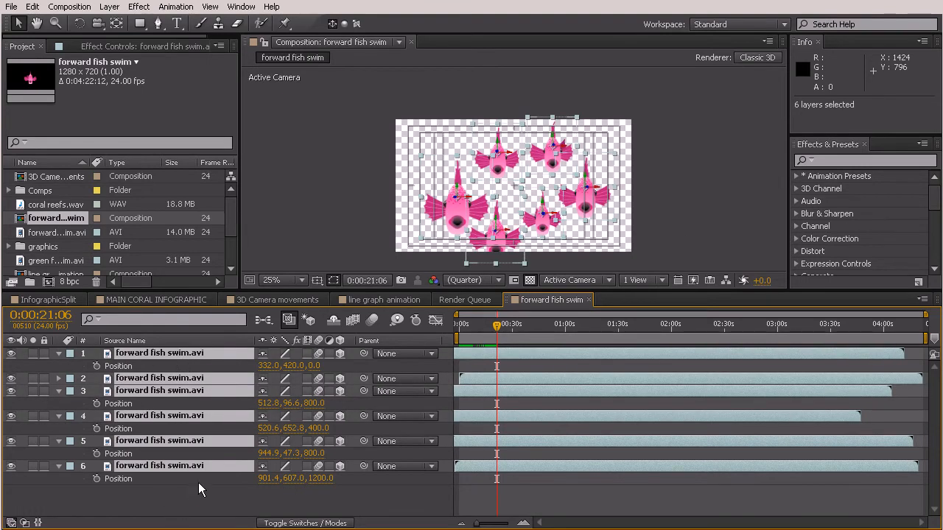
pyautogui.hotkey('ctrl', 'd')
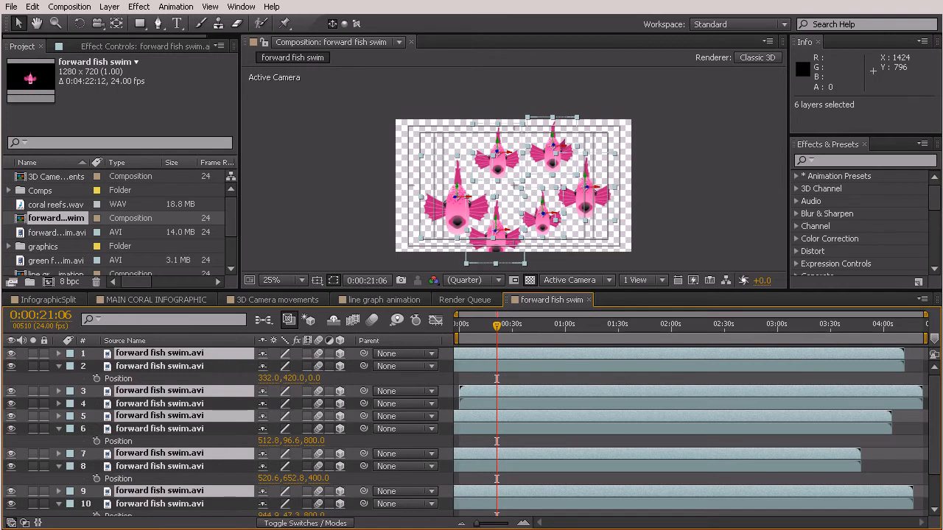
pyautogui.scroll(-3, 168, 486)
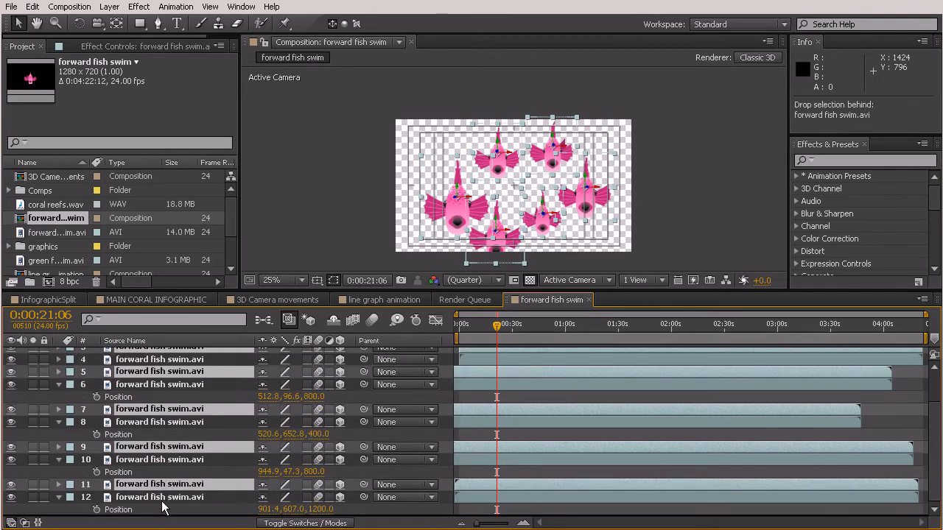
pyautogui.hotkey('ctrl', 'shift', '[')
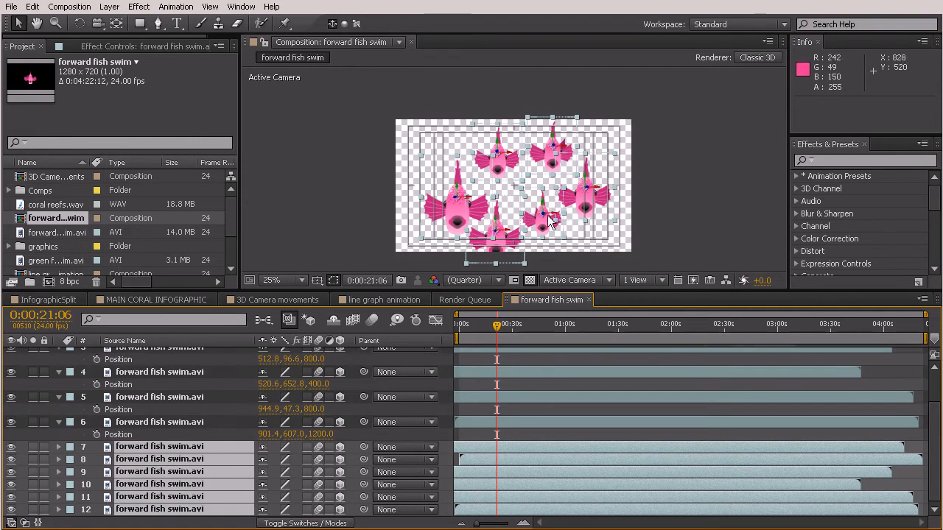
# Step: Push the six duplicated fish together about 718 deeper along the Z axis
pyautogui.moveTo(546, 218); pyautogui.dragTo(378, 202)
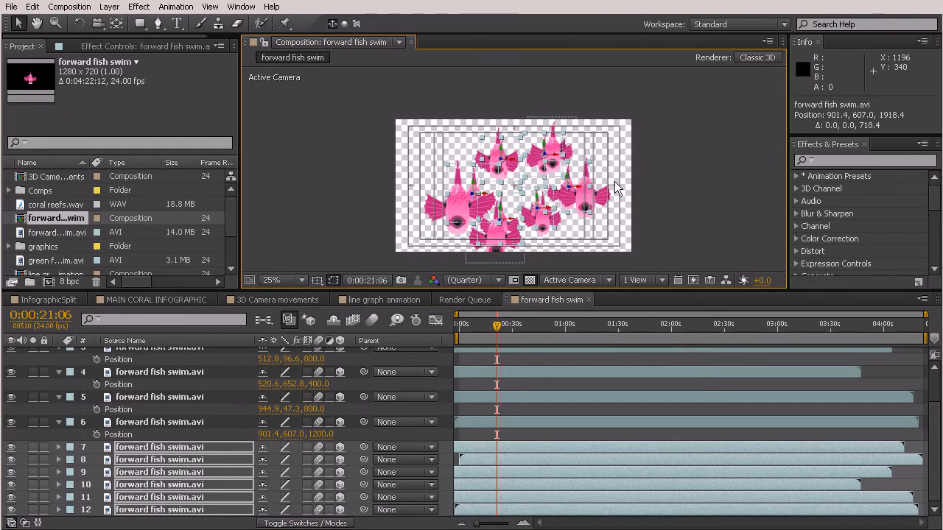
pyautogui.press('h')
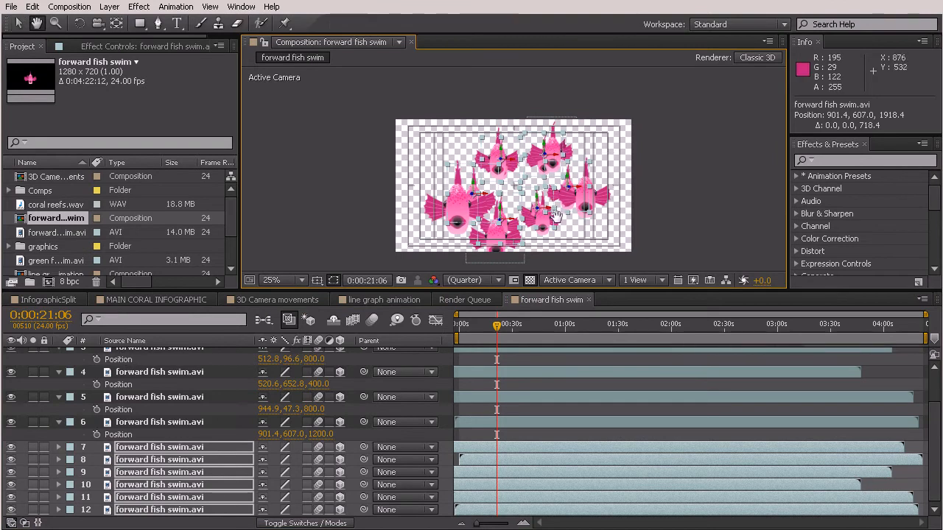
pyautogui.moveTo(557, 215); pyautogui.dragTo(540, 193)
pyautogui.press('v')
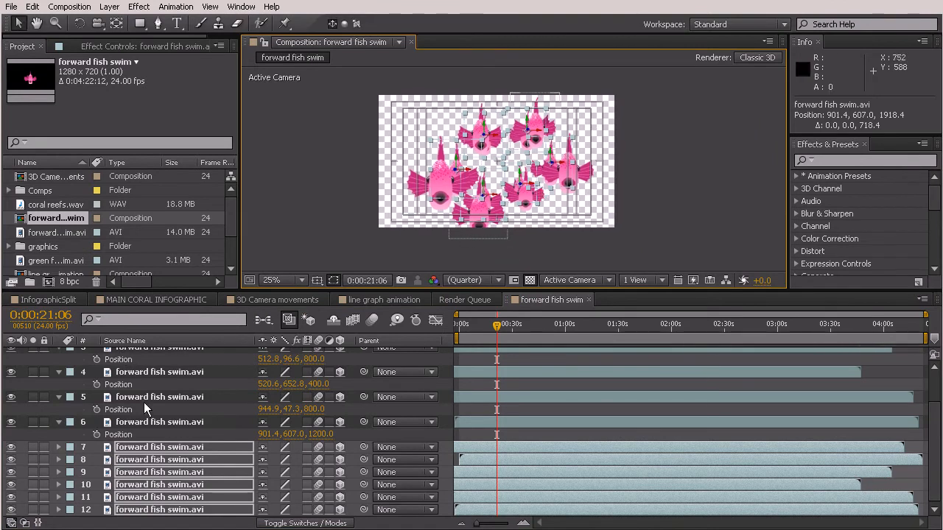
# Step: Solo the six duplicated fish layers and spread their fish outward around the frame's edges and corners
pyautogui.click(33, 447)
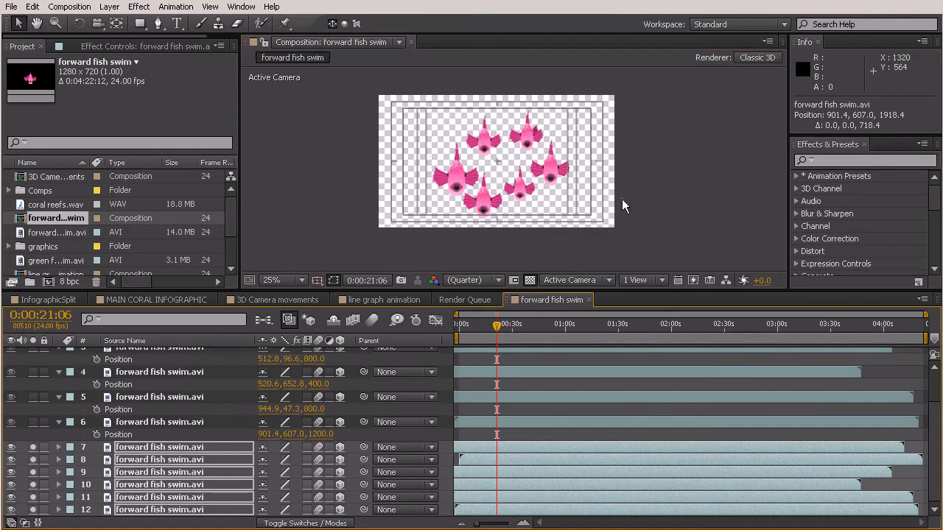
pyautogui.click(622, 199)
pyautogui.moveTo(535, 130); pyautogui.dragTo(575, 106)
pyautogui.moveTo(557, 171); pyautogui.dragTo(595, 203)
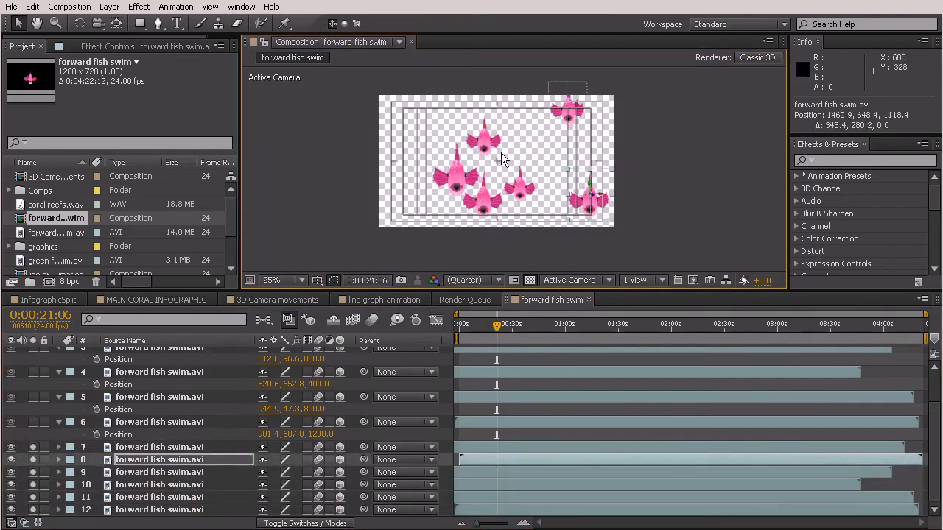
pyautogui.moveTo(503, 155); pyautogui.dragTo(451, 118)
pyautogui.moveTo(463, 184); pyautogui.dragTo(383, 233)
pyautogui.moveTo(484, 199); pyautogui.dragTo(490, 250)
pyautogui.moveTo(524, 190); pyautogui.dragTo(509, 88)
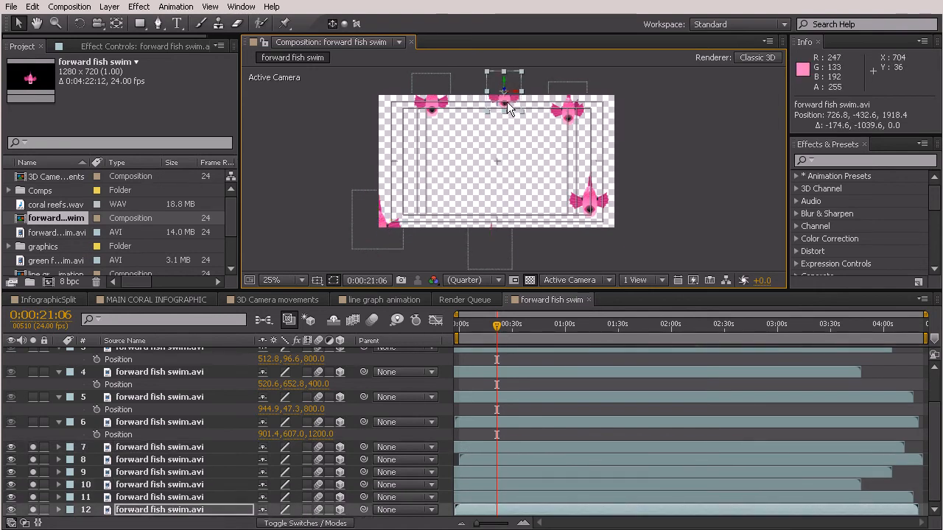
# Step: Fine-tune the positions of the deeper fish around the frame's edges and turn off solo for layers 7 to 12
pyautogui.moveTo(432, 104); pyautogui.dragTo(420, 107)
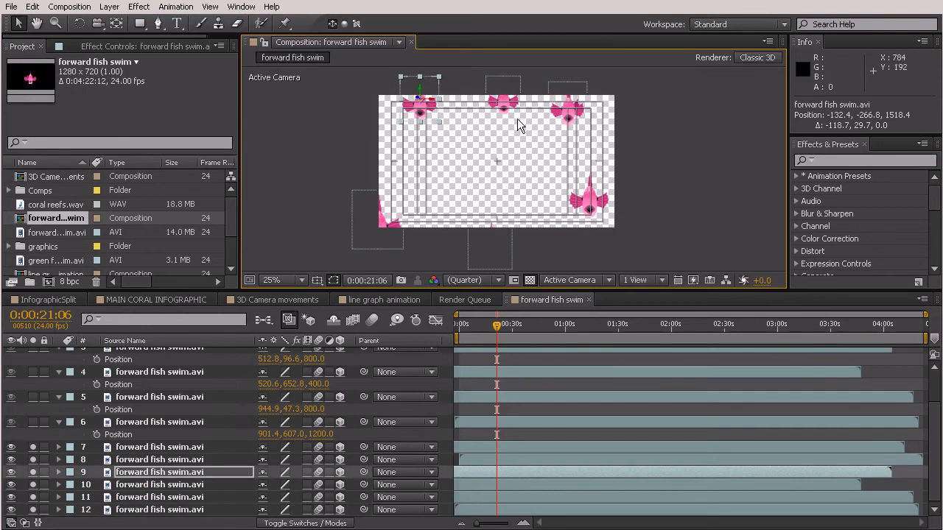
pyautogui.moveTo(499, 108); pyautogui.dragTo(496, 107)
pyautogui.moveTo(427, 109); pyautogui.dragTo(422, 112)
pyautogui.moveTo(379, 224); pyautogui.dragTo(390, 220)
pyautogui.moveTo(504, 233); pyautogui.dragTo(501, 231)
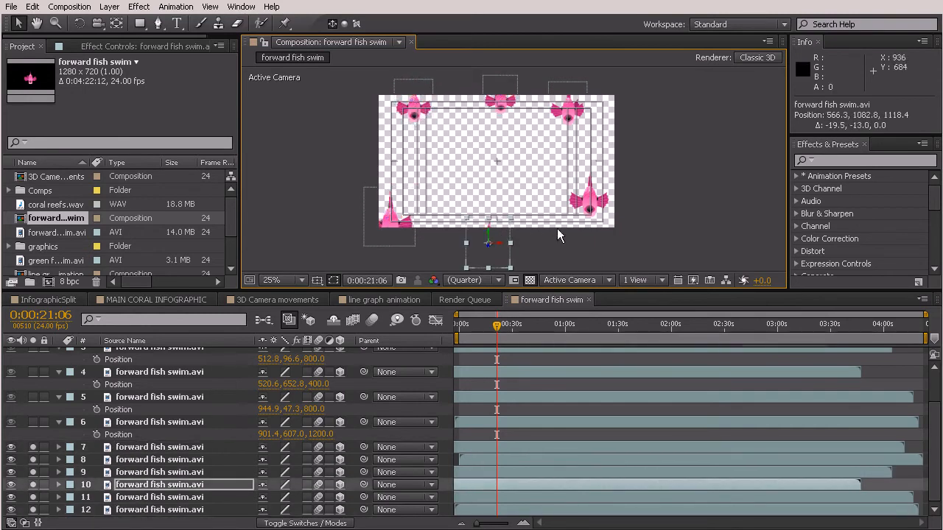
pyautogui.moveTo(575, 208); pyautogui.dragTo(573, 215)
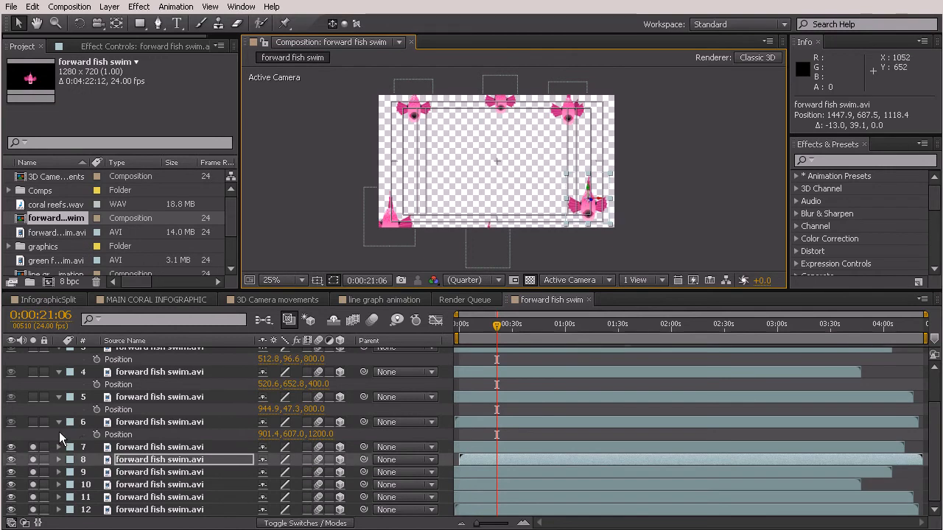
pyautogui.moveTo(33, 447); pyautogui.dragTo(35, 519)
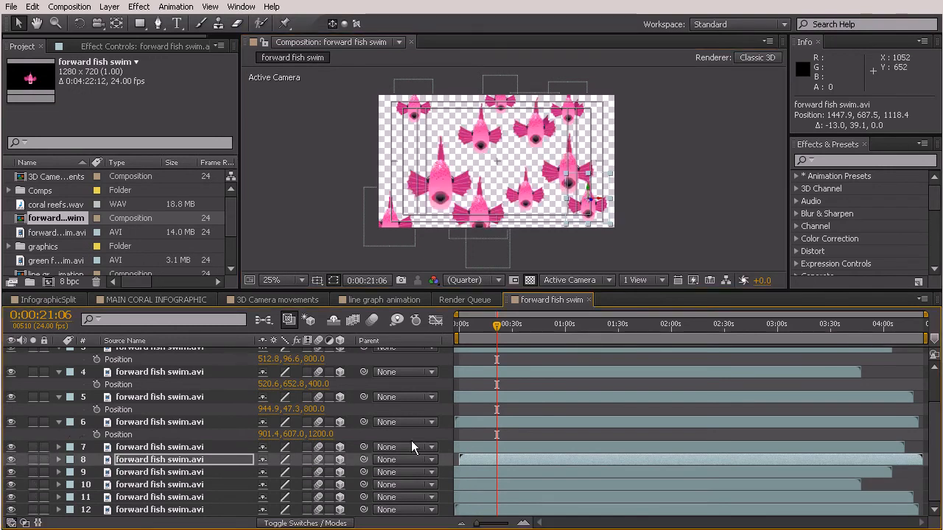
# Step: Return to the start of the timeline and add a one-node camera named Camera 1 with the 50mm preset
pyautogui.moveTo(499, 325); pyautogui.dragTo(417, 327)
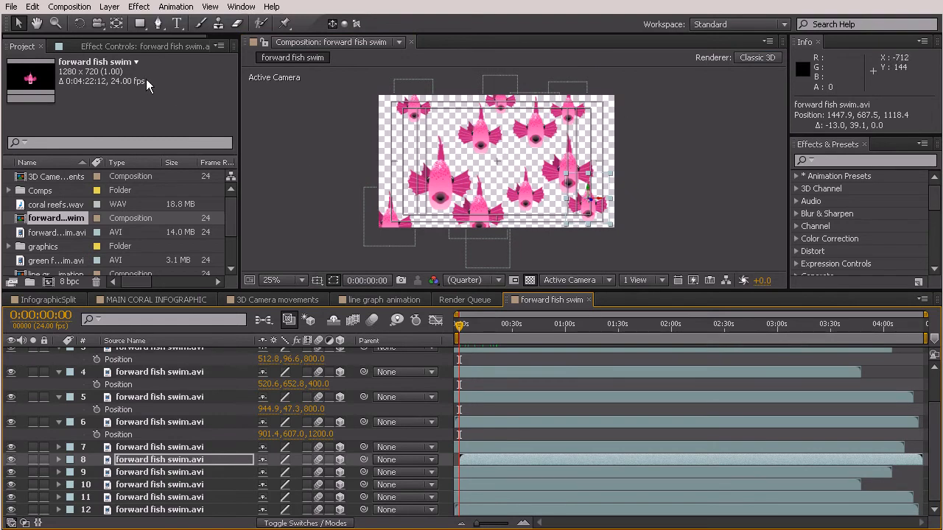
pyautogui.click(110, 7)
pyautogui.moveTo(109, 23)
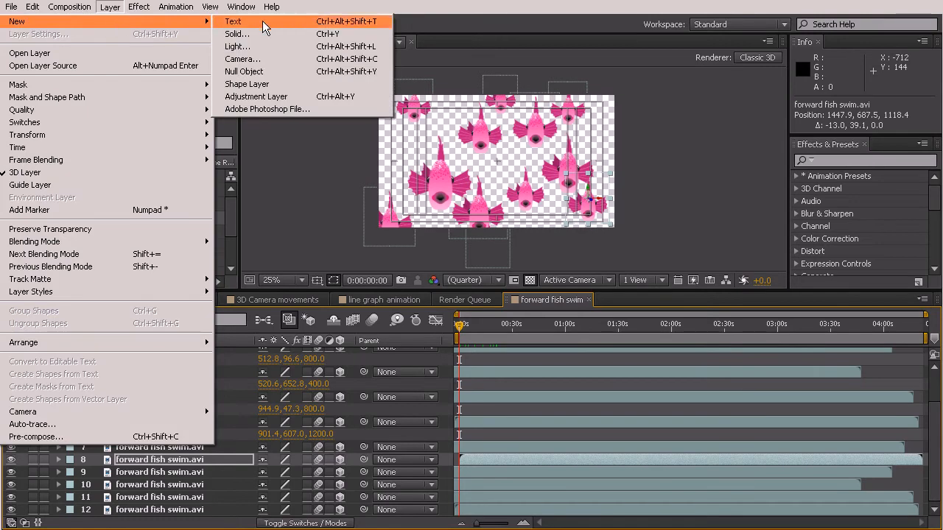
pyautogui.click(265, 60)
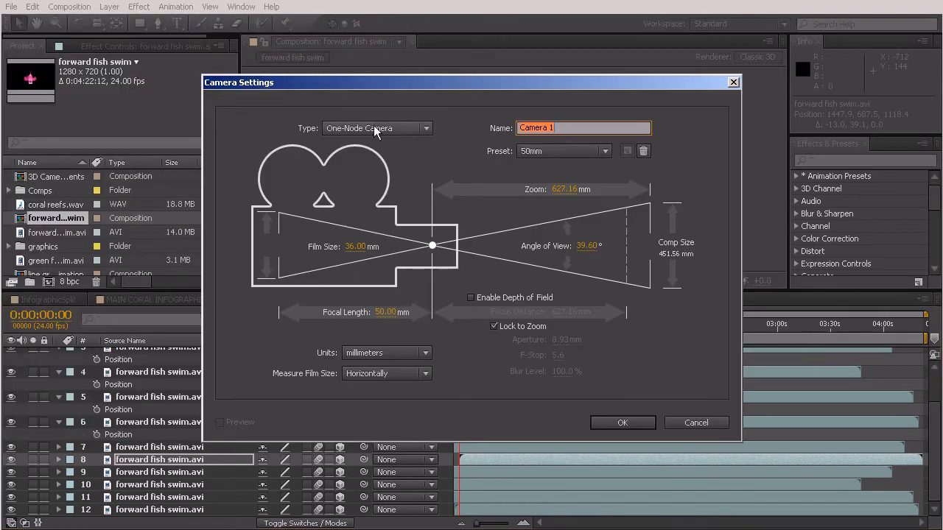
pyautogui.click(637, 421)
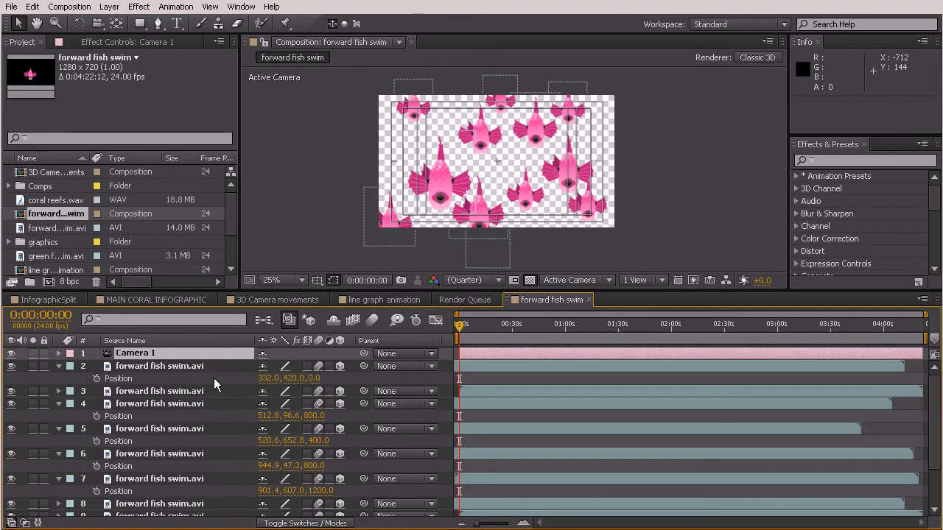
# Step: Pull Camera 1 back to a Z position of about -4929 and keyframe its position at 0:00:00:00
pyautogui.press('p')
pyautogui.moveTo(324, 365); pyautogui.dragTo(109, 379)
pyautogui.moveTo(319, 367); pyautogui.dragTo(2, 382)
pyautogui.click(97, 366)
# Step: Preview the swimming school from the pulled-back camera and open the MAIN CORAL INFOGRAPHIC composition
pyautogui.moveTo(459, 325); pyautogui.dragTo(477, 341)
pyautogui.press('KP_0')
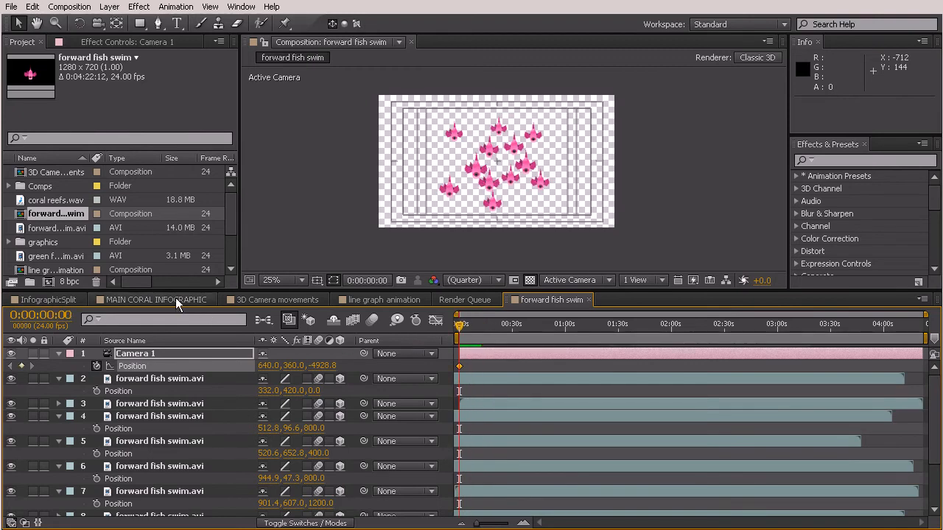
pyautogui.click(175, 298)
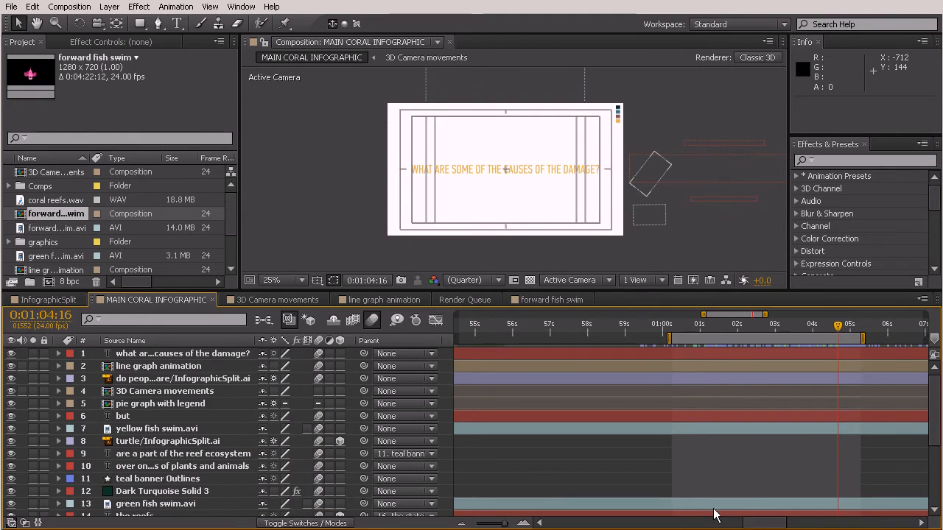
# Step: Examine the title's timing around 0:01:05:18 in MAIN CORAL INFOGRAPHIC and scrub through the fish school in forward fish swim
pyautogui.moveTo(766, 523); pyautogui.dragTo(788, 525)
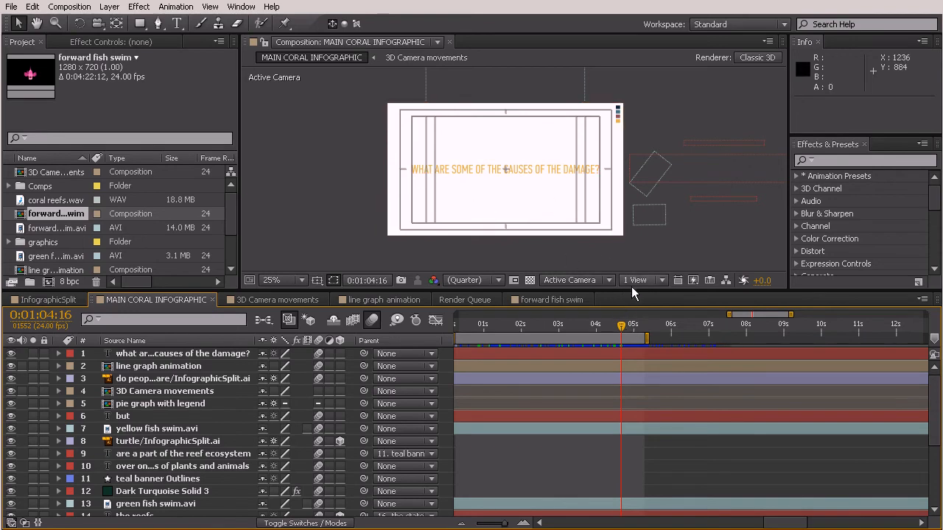
pyautogui.moveTo(622, 324); pyautogui.dragTo(604, 328)
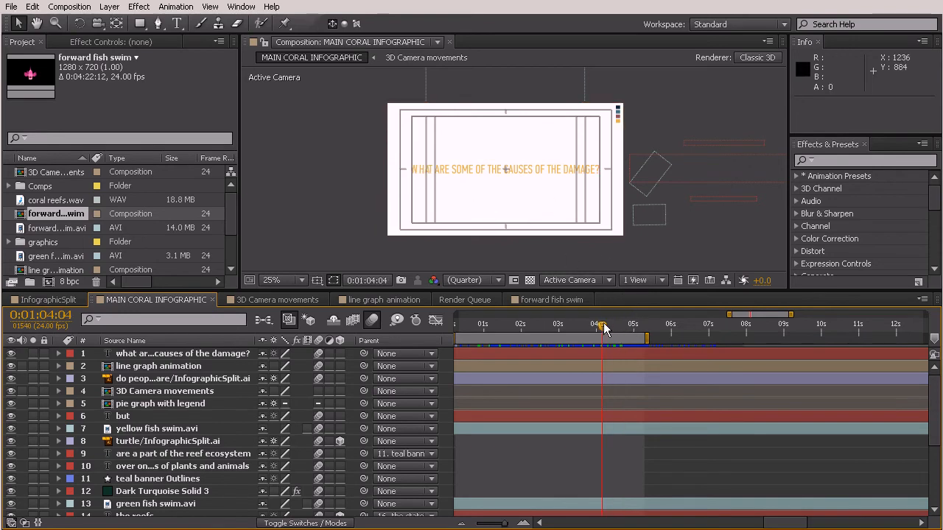
pyautogui.moveTo(603, 322); pyautogui.dragTo(662, 357)
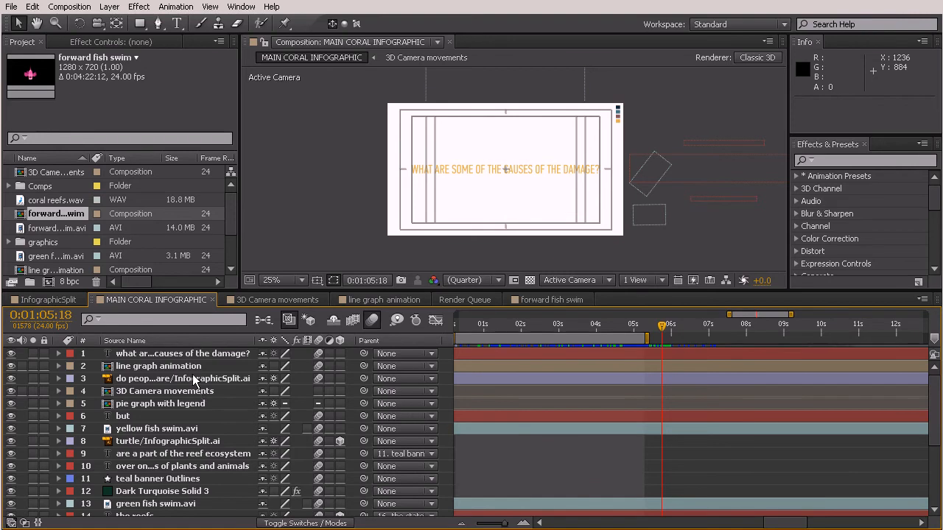
pyautogui.click(559, 300)
pyautogui.moveTo(480, 524); pyautogui.dragTo(489, 525)
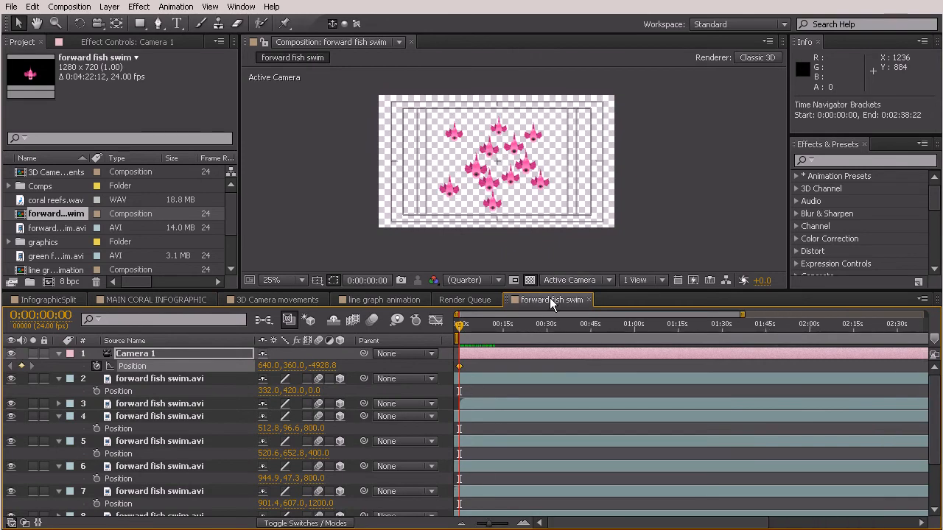
pyautogui.moveTo(459, 326); pyautogui.dragTo(531, 380)
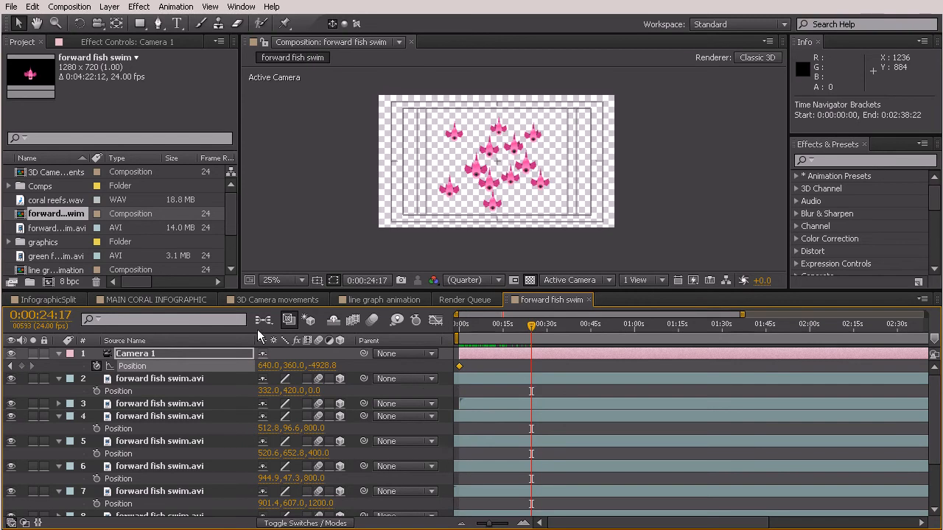
pyautogui.click(140, 300)
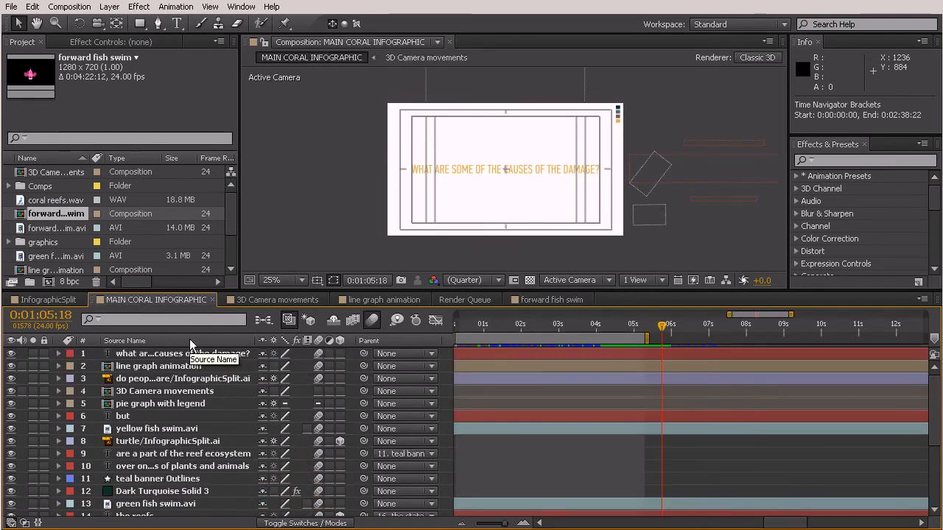
# Step: Add the forward fish swim composition directly below the title text layer in MAIN CORAL INFOGRAPHIC and trim its start to 0:01:04:21
pyautogui.click(59, 215)
pyautogui.moveTo(56, 293); pyautogui.dragTo(161, 362)
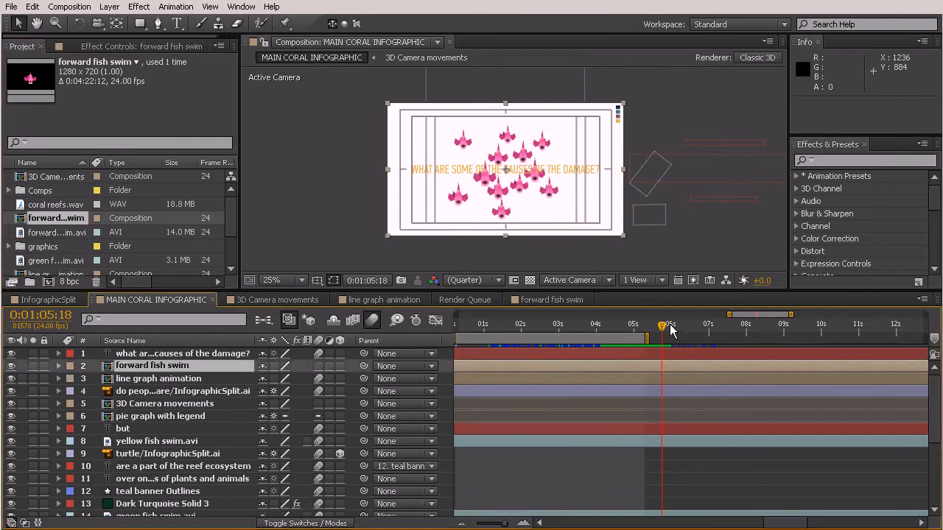
pyautogui.moveTo(666, 324); pyautogui.dragTo(534, 364)
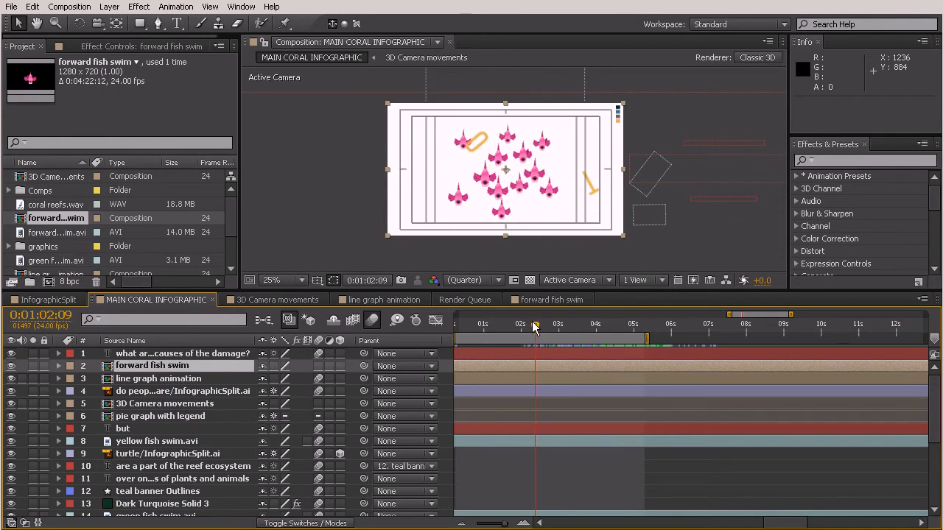
pyautogui.moveTo(534, 332); pyautogui.dragTo(625, 409)
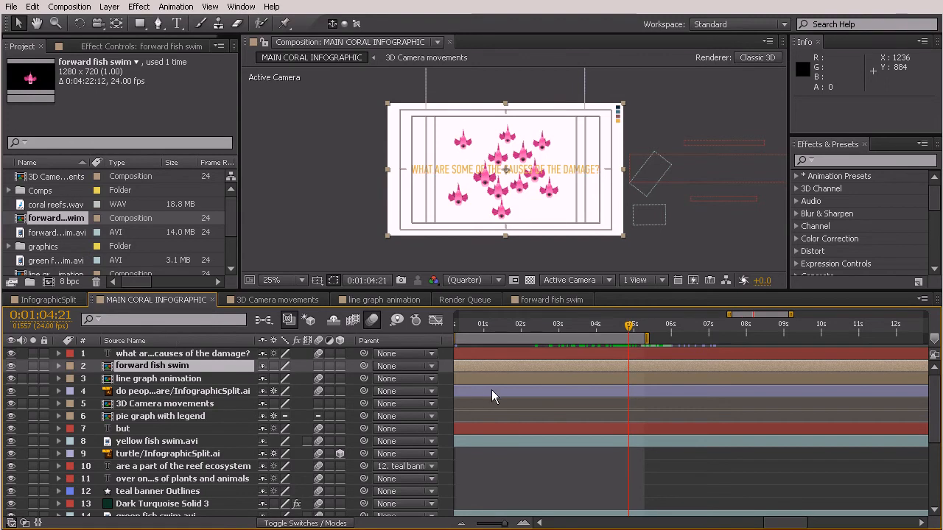
pyautogui.hotkey('alt', '[')
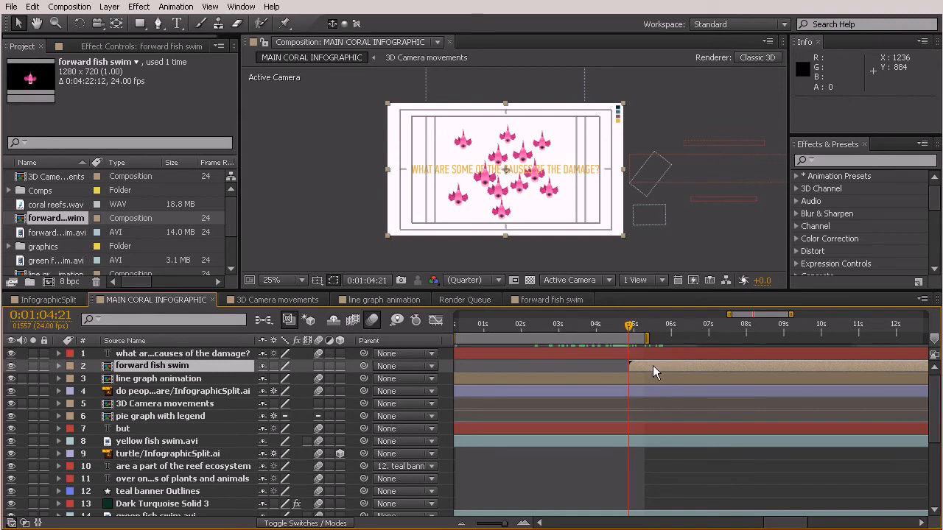
# Step: Open the nested forward fish swim composition, end its work area at 0:00:10:01 and trim the composition to the work area
pyautogui.moveTo(629, 324); pyautogui.dragTo(665, 377)
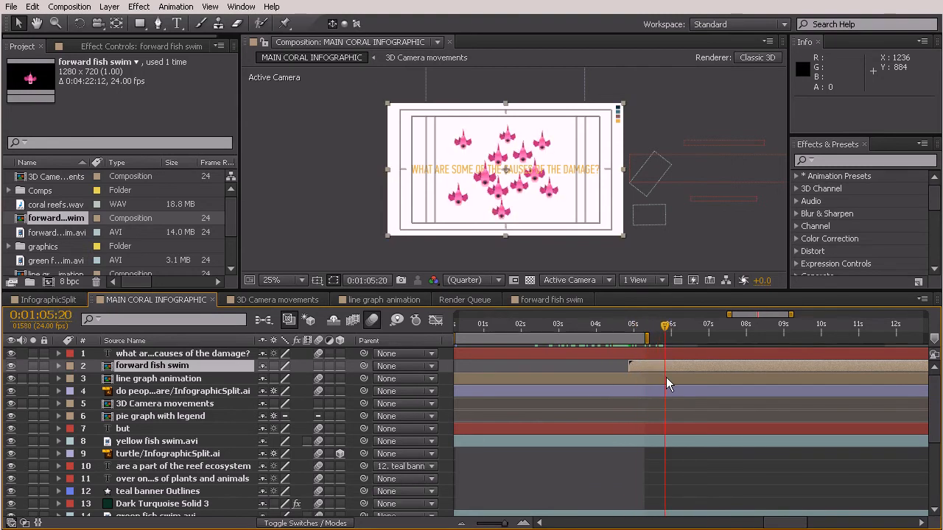
pyautogui.doubleClick(656, 364)
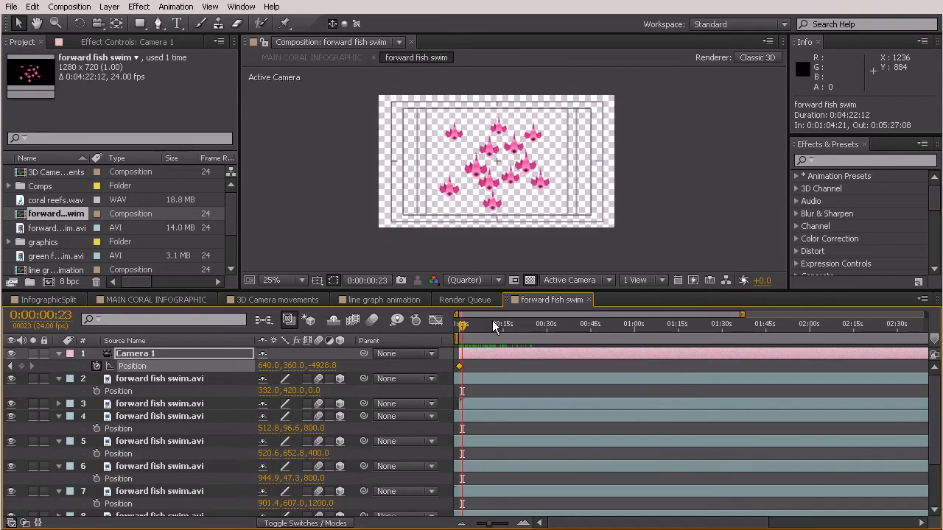
pyautogui.moveTo(487, 524); pyautogui.dragTo(504, 523)
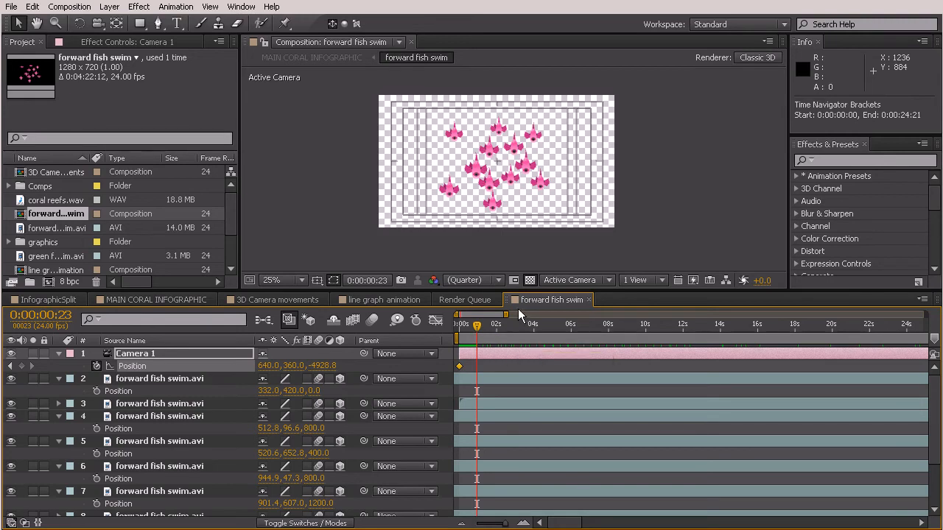
pyautogui.click(645, 324)
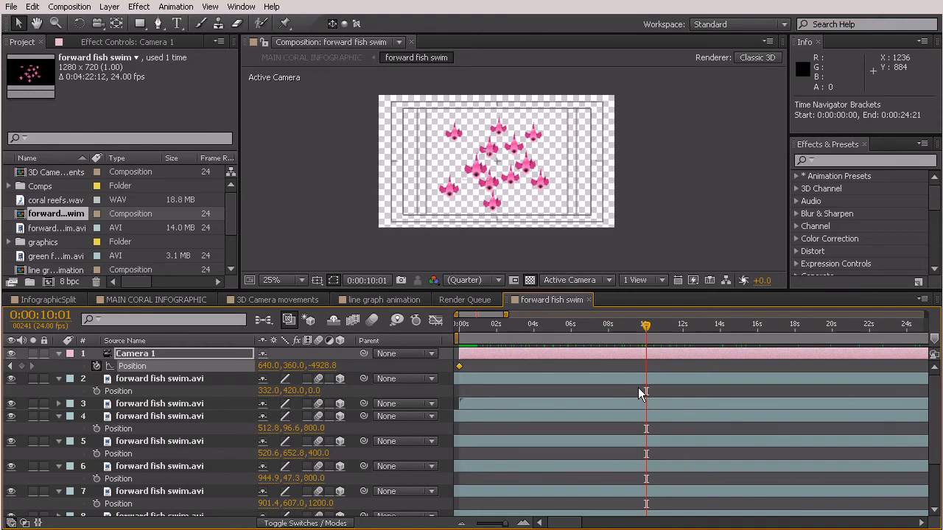
pyautogui.press('n')
pyautogui.rightClick(591, 339)
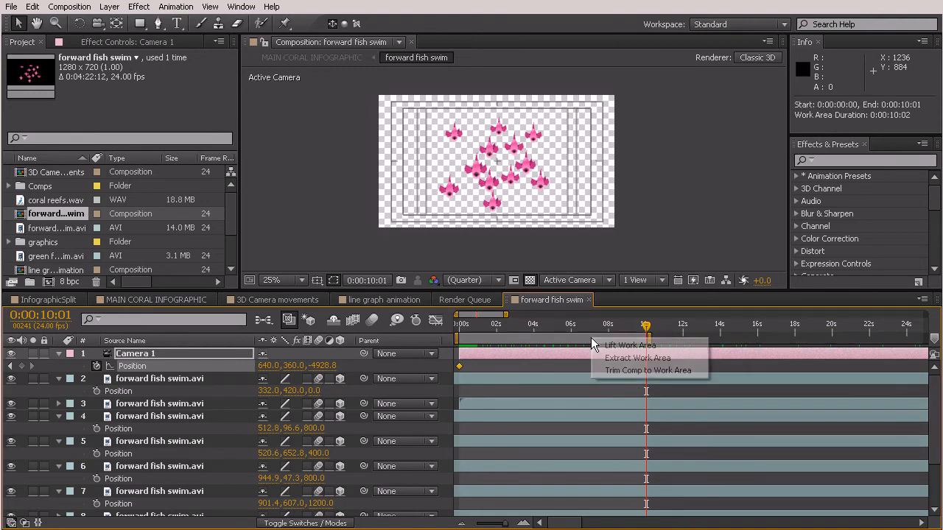
pyautogui.click(643, 373)
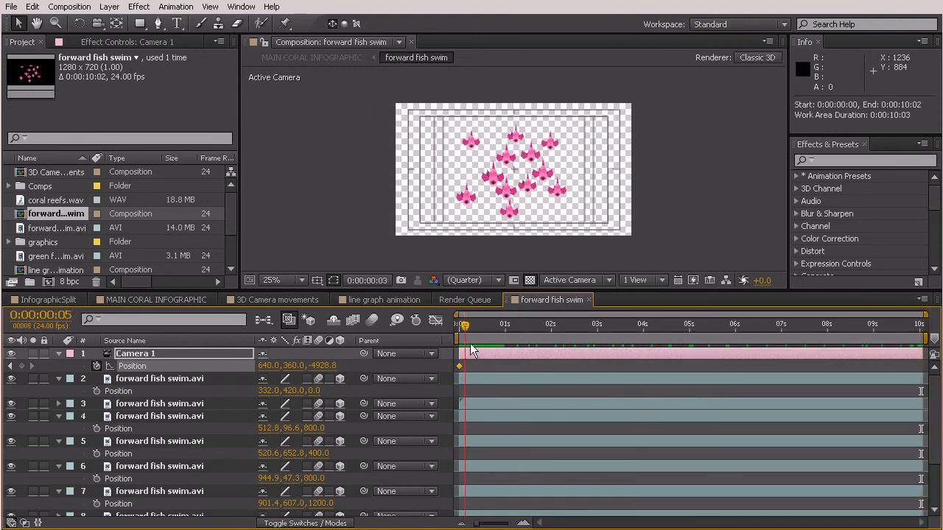
# Step: Keyframe Camera 1's position at 0:00:01:00 after pushing it forward along Z, past the whole fish school
pyautogui.moveTo(506, 357)
pyautogui.mouseDown()
pyautogui.moveTo(484, 356)
pyautogui.moveTo(504, 363)
pyautogui.mouseUp()
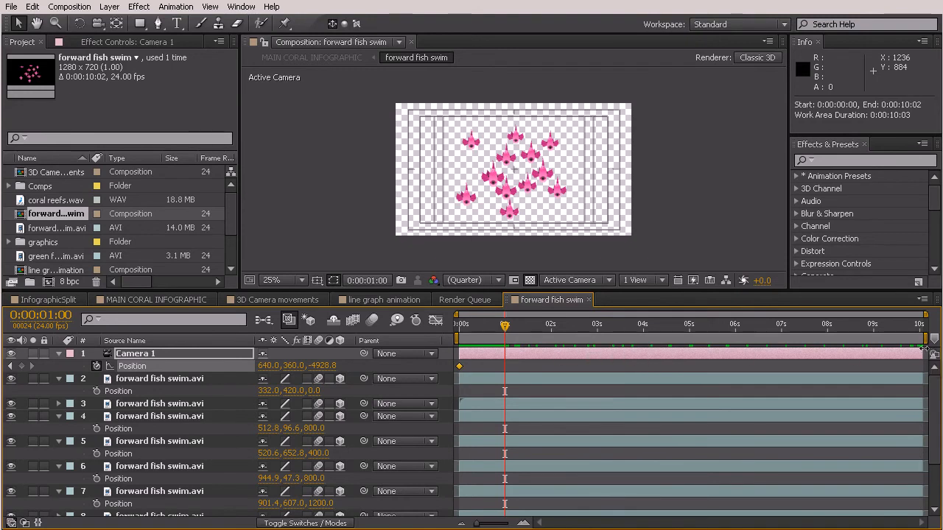
pyautogui.moveTo(302, 366); pyautogui.dragTo(328, 369)
pyautogui.moveTo(476, 325); pyautogui.dragTo(504, 362)
# Step: Duplicate all 12 fish layers and stack the copies below the originals as layers 14 to 25
pyautogui.click(163, 387)
pyautogui.scroll(-3, 177, 427)
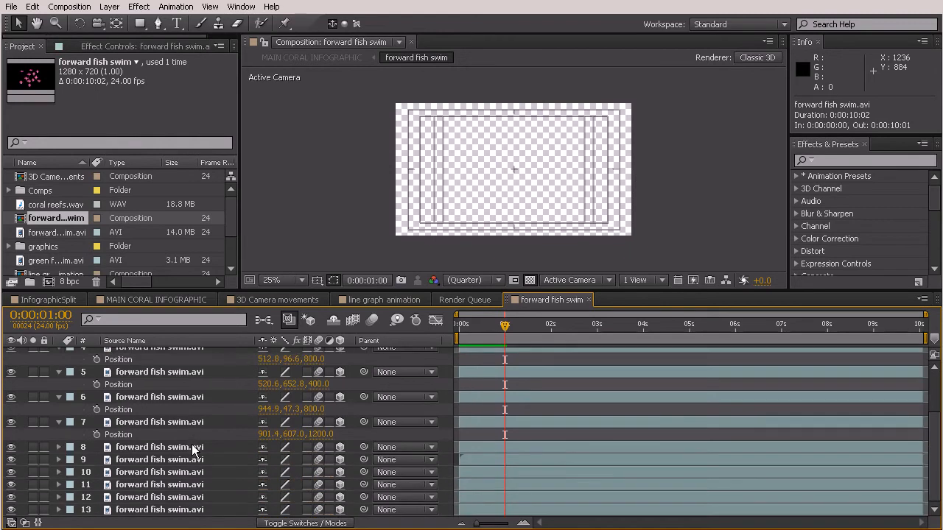
pyautogui.keyDown('shift'); pyautogui.click(177, 510); pyautogui.keyUp('shift')
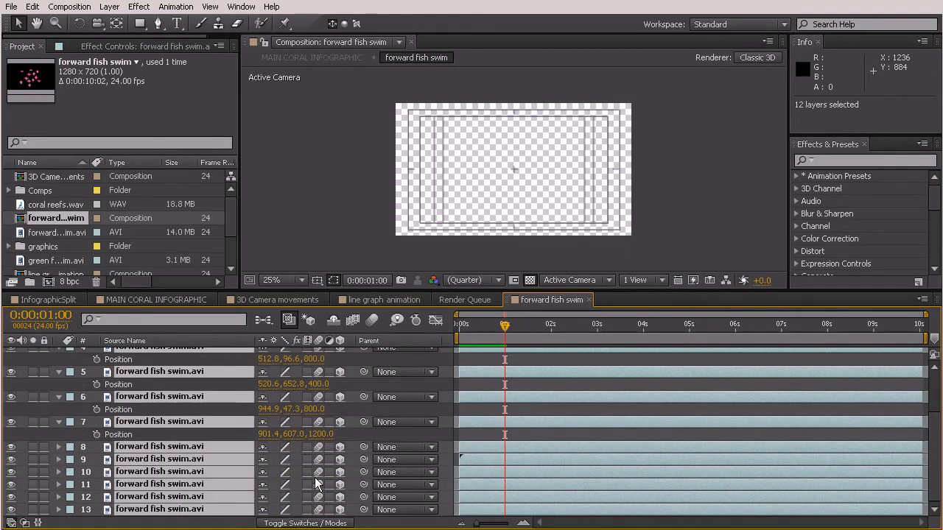
pyautogui.hotkey('ctrl', 'd')
pyautogui.scroll(-6, 198, 474)
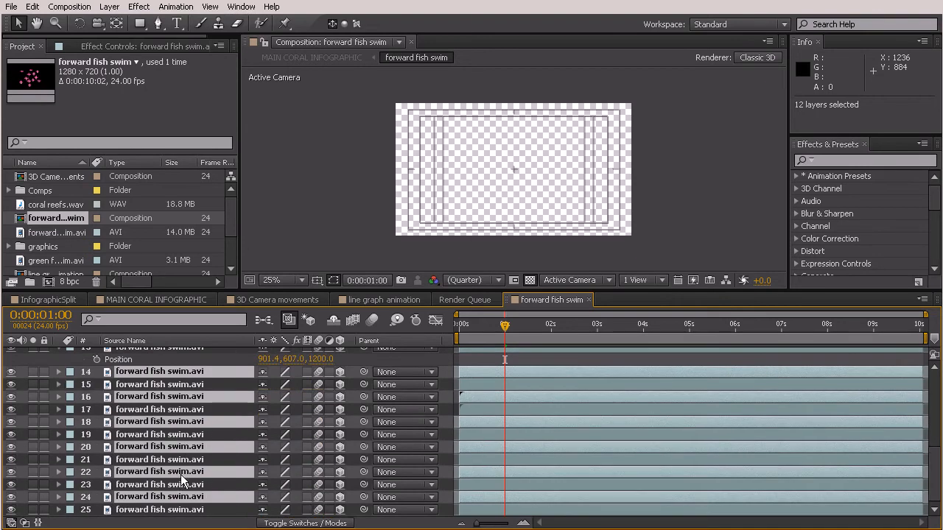
pyautogui.moveTo(181, 501); pyautogui.dragTo(183, 514)
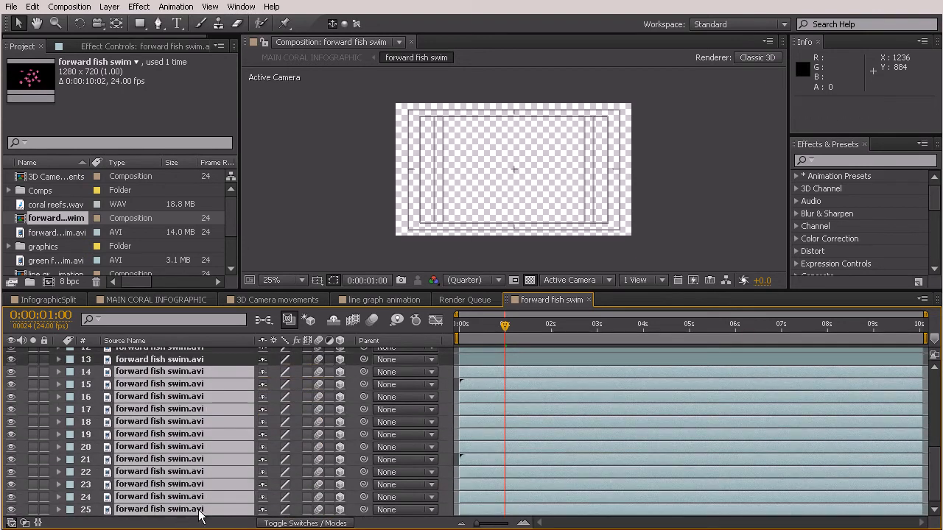
# Step: Solo layers 14 to 25 and push them back together in depth until layer 14's Z position is 3329
pyautogui.click(34, 372)
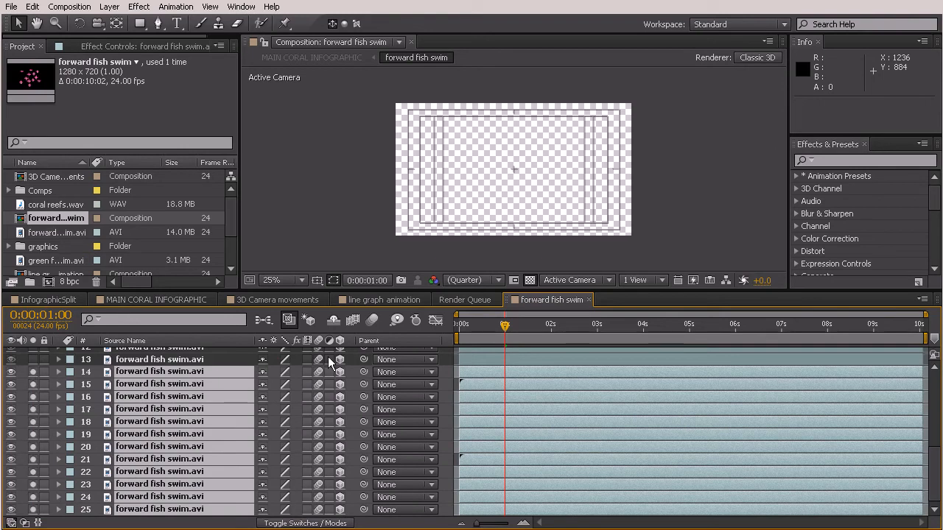
pyautogui.press('p')
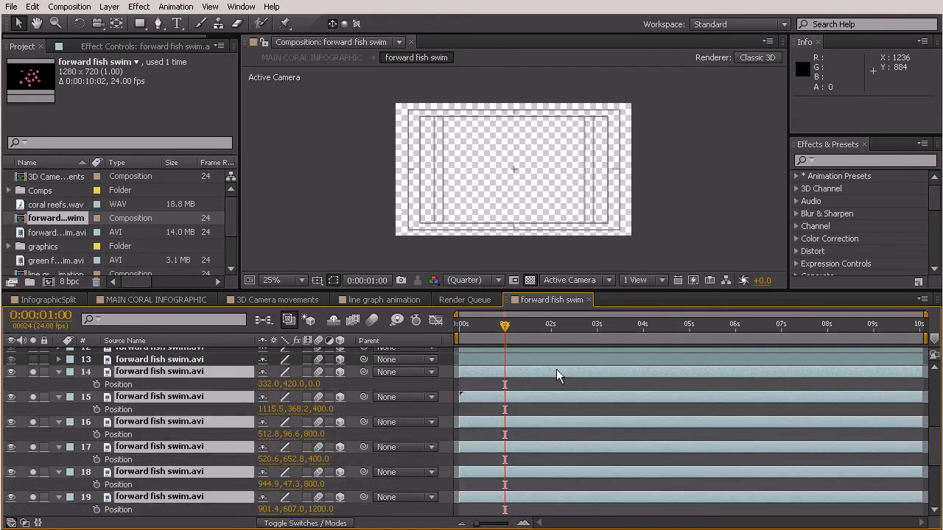
pyautogui.moveTo(313, 384); pyautogui.dragTo(383, 384)
pyautogui.moveTo(325, 384); pyautogui.dragTo(294, 386)
pyautogui.moveTo(1, 393); pyautogui.dragTo(13, 393)
pyautogui.moveTo(317, 390); pyautogui.dragTo(336, 384)
# Step: Spread the larger duplicated fish outward, moving layers 14, 15, 17, 19, 20 and 21 toward or beyond the frame's edges
pyautogui.click(773, 158)
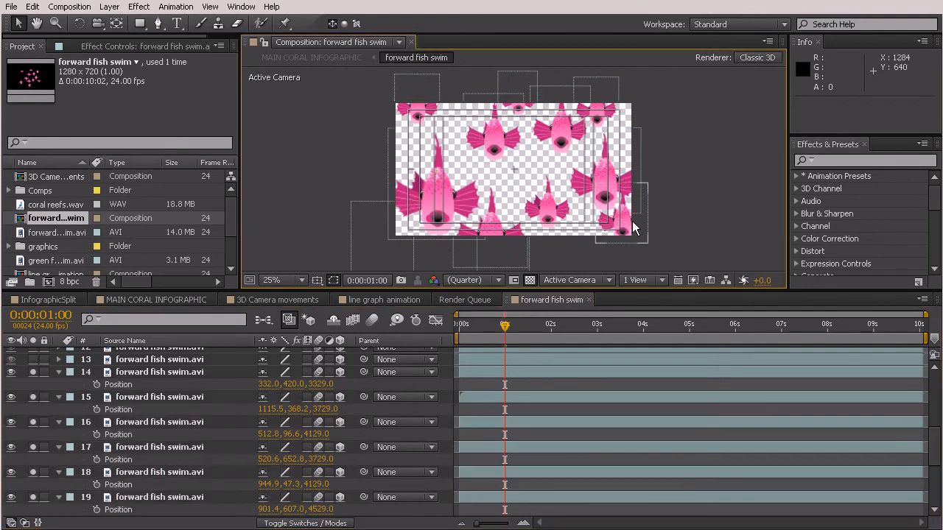
pyautogui.moveTo(630, 221); pyautogui.dragTo(688, 223)
pyautogui.moveTo(609, 172); pyautogui.dragTo(677, 129)
pyautogui.moveTo(548, 207); pyautogui.dragTo(588, 229)
pyautogui.moveTo(479, 199); pyautogui.dragTo(346, 168)
pyautogui.moveTo(494, 237); pyautogui.dragTo(519, 258)
pyautogui.moveTo(381, 248); pyautogui.dragTo(322, 289)
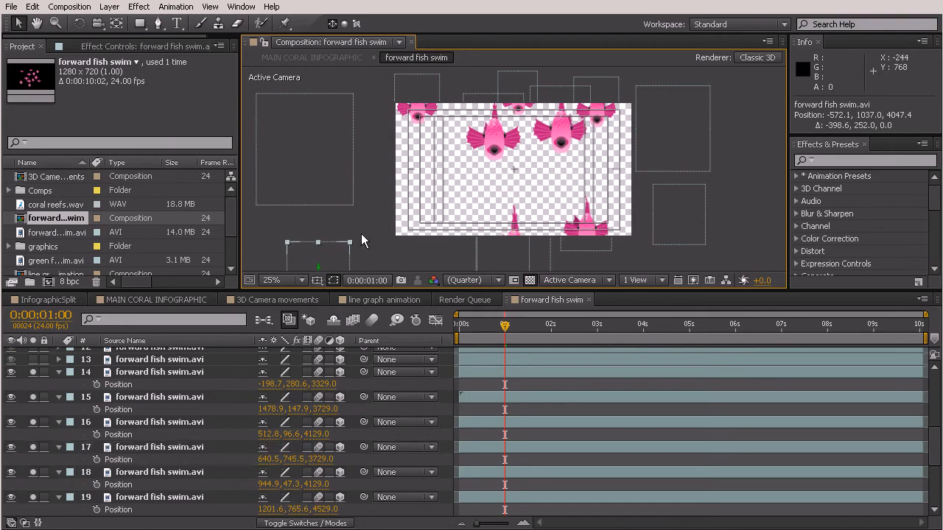
# Step: Move the remaining duplicated fish out of the frame's centre and lower layers 17 and 19 to Y positions of about 916 and 907
pyautogui.moveTo(563, 151); pyautogui.dragTo(638, 115)
pyautogui.moveTo(498, 161); pyautogui.dragTo(437, 249)
pyautogui.moveTo(427, 111); pyautogui.dragTo(418, 96)
pyautogui.moveTo(509, 105); pyautogui.dragTo(503, 70)
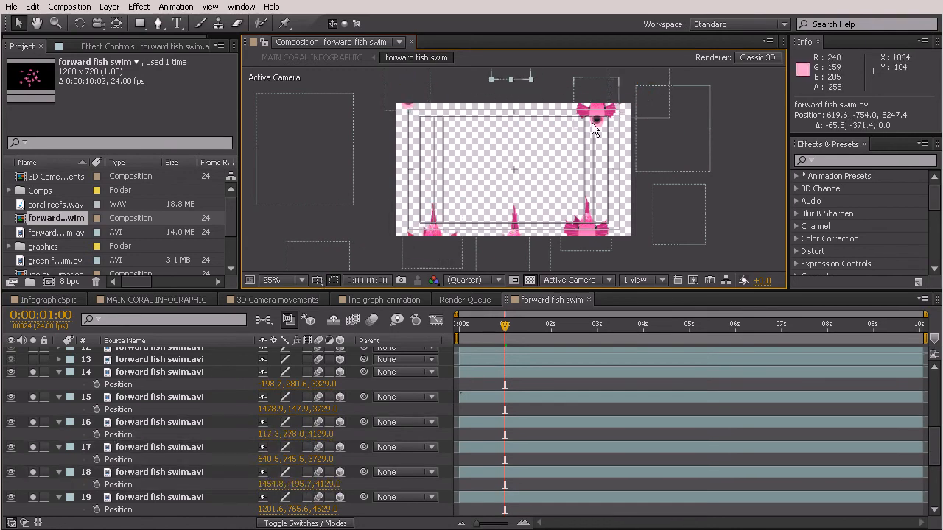
pyautogui.moveTo(594, 123); pyautogui.dragTo(581, 94)
pyautogui.moveTo(513, 227); pyautogui.dragTo(514, 249)
pyautogui.moveTo(434, 232); pyautogui.dragTo(427, 230)
pyautogui.moveTo(584, 224); pyautogui.dragTo(587, 249)
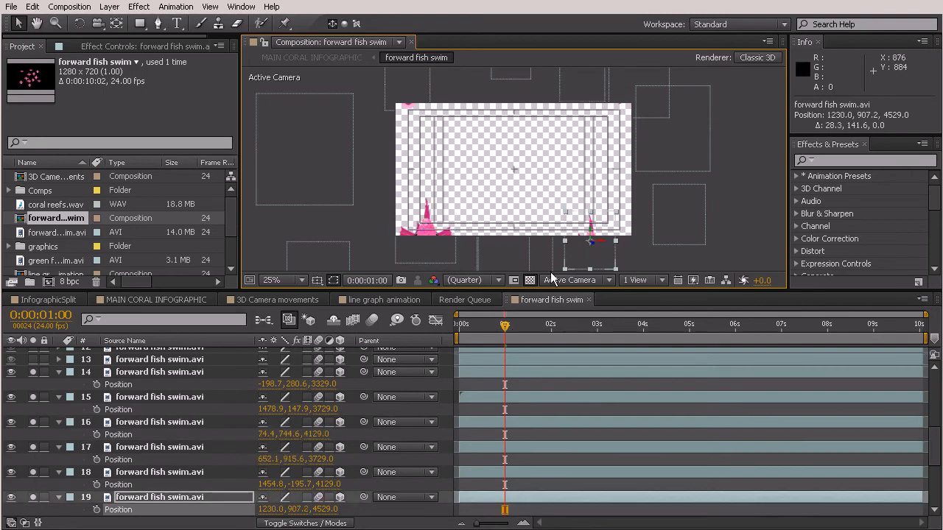
# Step: Turn off solo for layers 14 to 25 and scrub the full school from the start to 0:00:00:14
pyautogui.moveTo(504, 330); pyautogui.dragTo(432, 324)
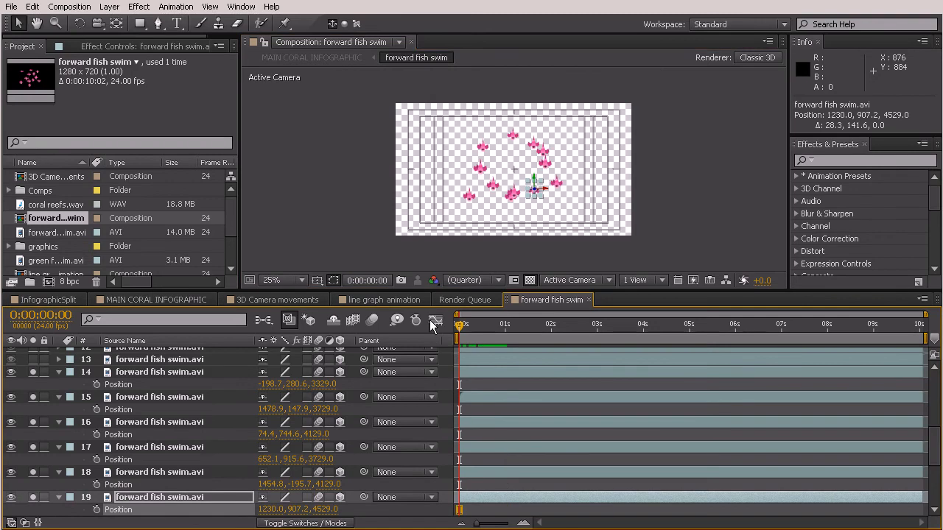
pyautogui.keyDown('shift'); pyautogui.click(165, 373); pyautogui.keyUp('shift')
pyautogui.scroll(-4, 113, 447)
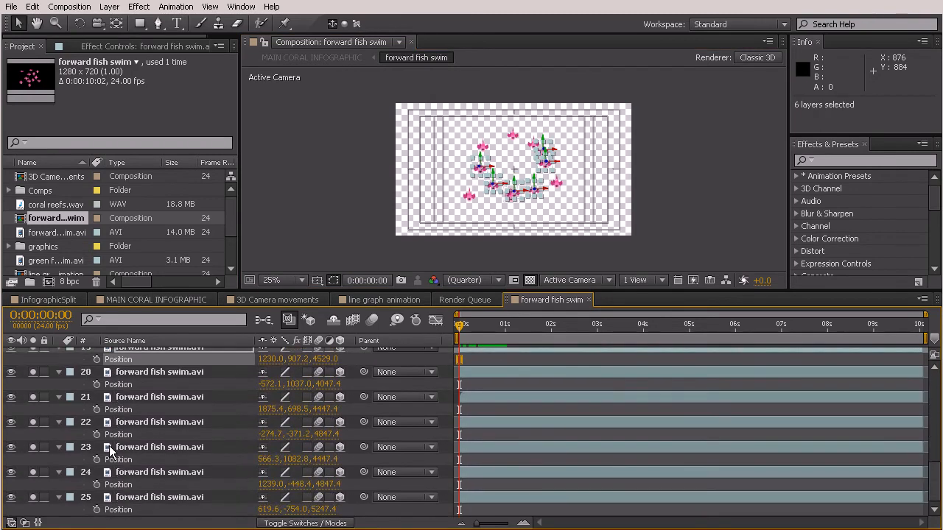
pyautogui.keyDown('shift'); pyautogui.click(143, 497); pyautogui.keyUp('shift')
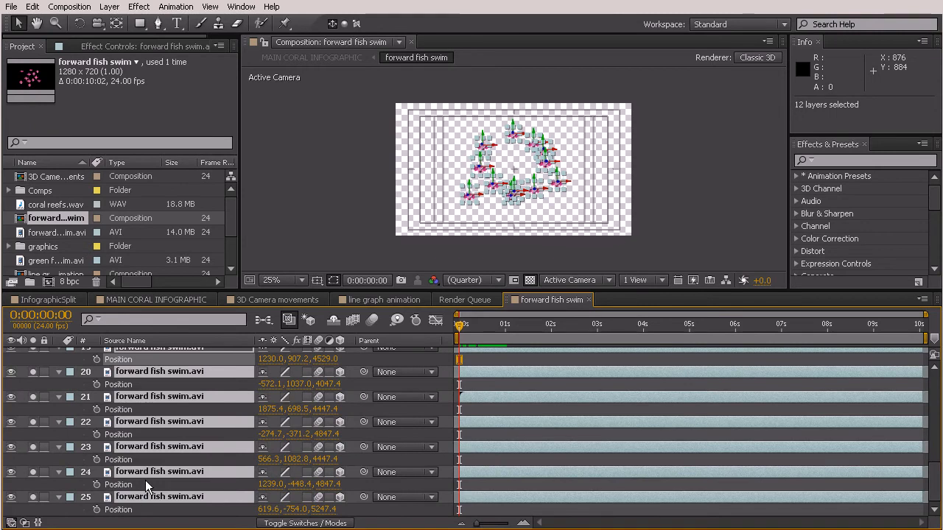
pyautogui.scroll(5, 145, 481)
pyautogui.click(33, 447)
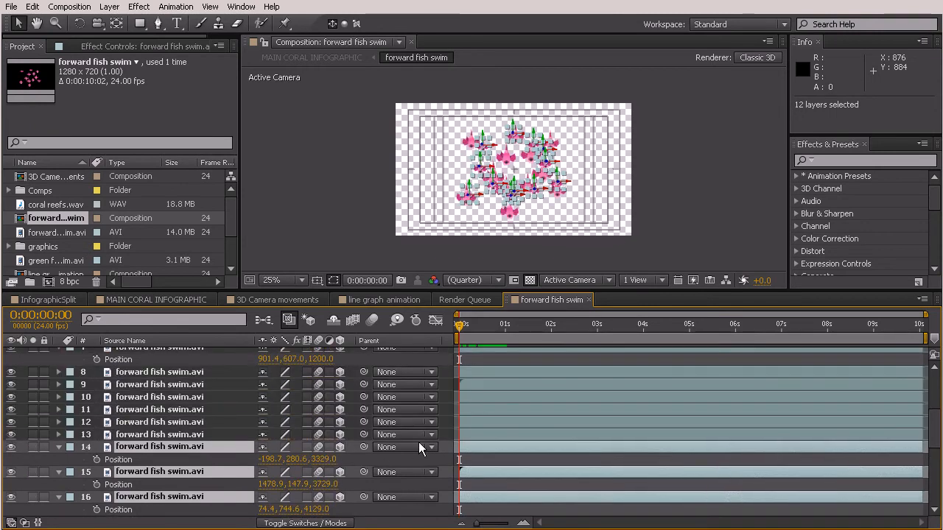
pyautogui.click(703, 215)
pyautogui.moveTo(454, 324); pyautogui.dragTo(485, 370)
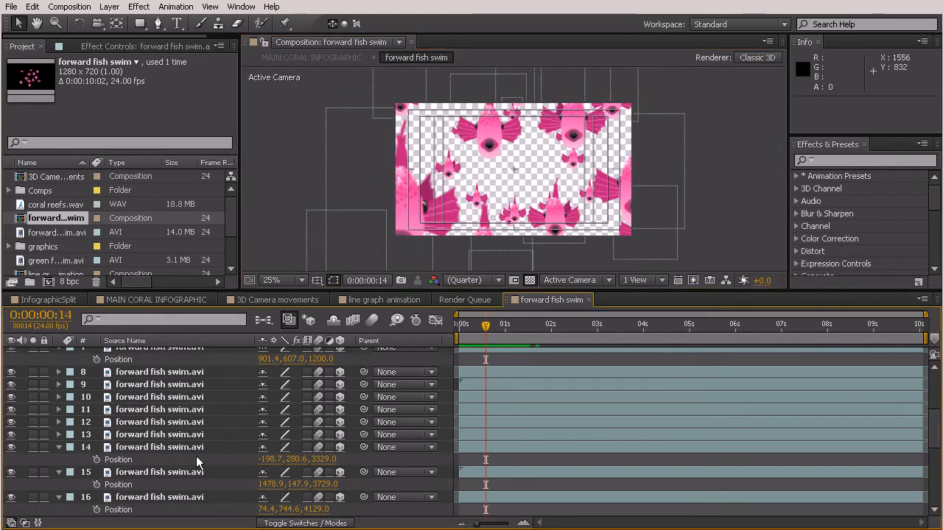
# Step: Duplicate fish layers 11 to 25
pyautogui.click(171, 373)
pyautogui.click(178, 409)
pyautogui.scroll(-6, 188, 465)
pyautogui.keyDown('shift'); pyautogui.click(182, 499); pyautogui.keyUp('shift')
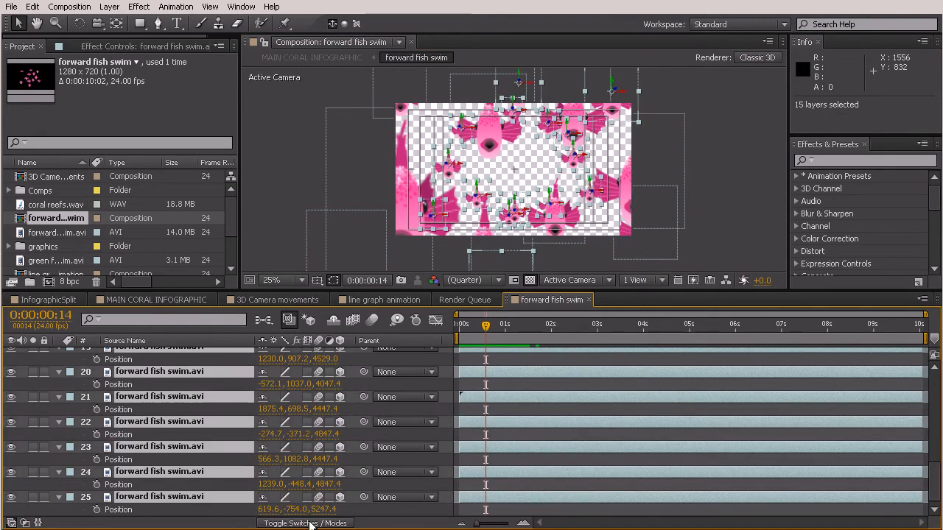
pyautogui.scroll(6, 173, 450)
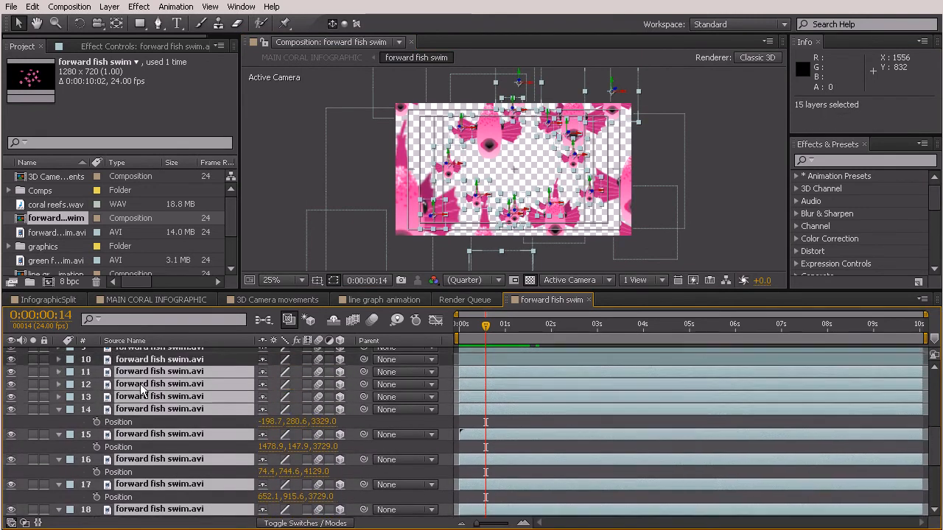
pyautogui.scroll(-6, 166, 423)
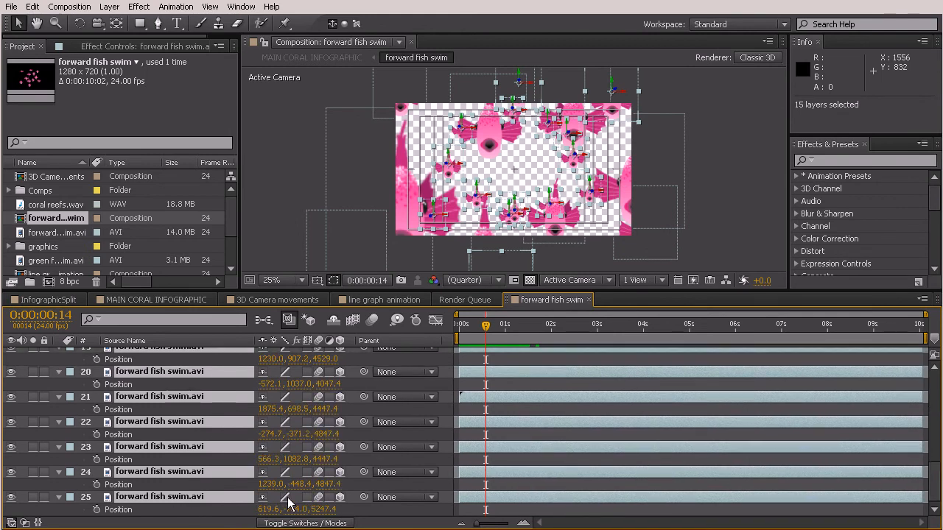
pyautogui.hotkey('ctrl', 'd')
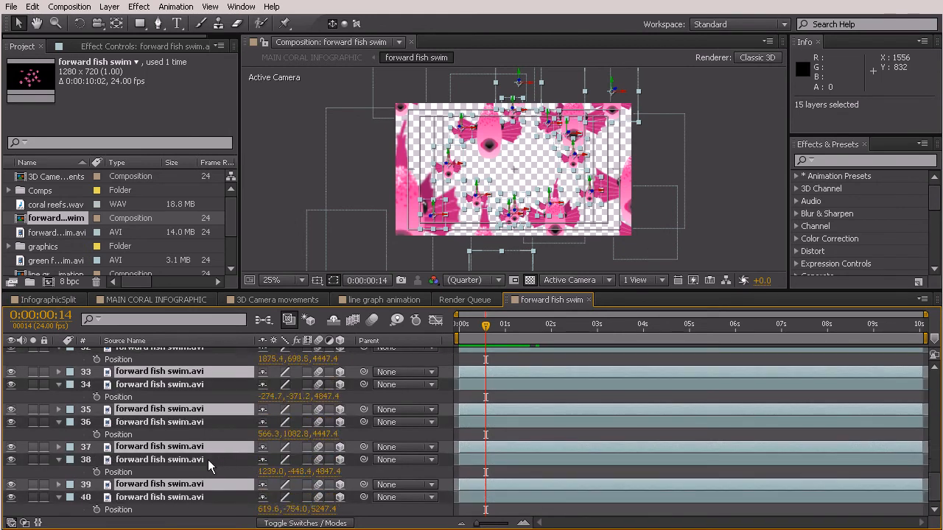
# Step: Group the duplicates as layers 26 to 40, solo them and push them back together in depth until layer 26's Z position is 4417.4
pyautogui.moveTo(181, 484)
pyautogui.mouseDown()
pyautogui.moveTo(181, 498)
pyautogui.moveTo(194, 489)
pyautogui.mouseUp()
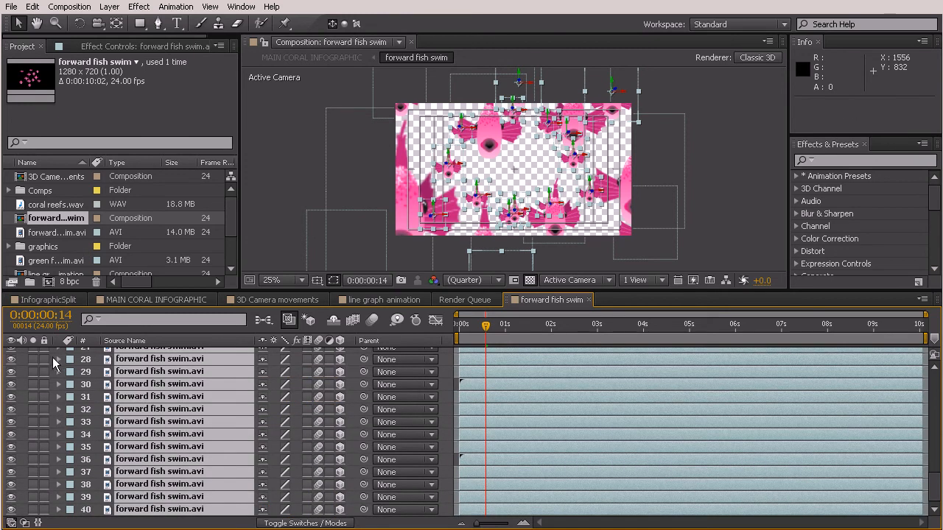
pyautogui.click(32, 359)
pyautogui.moveTo(504, 324); pyautogui.dragTo(514, 325)
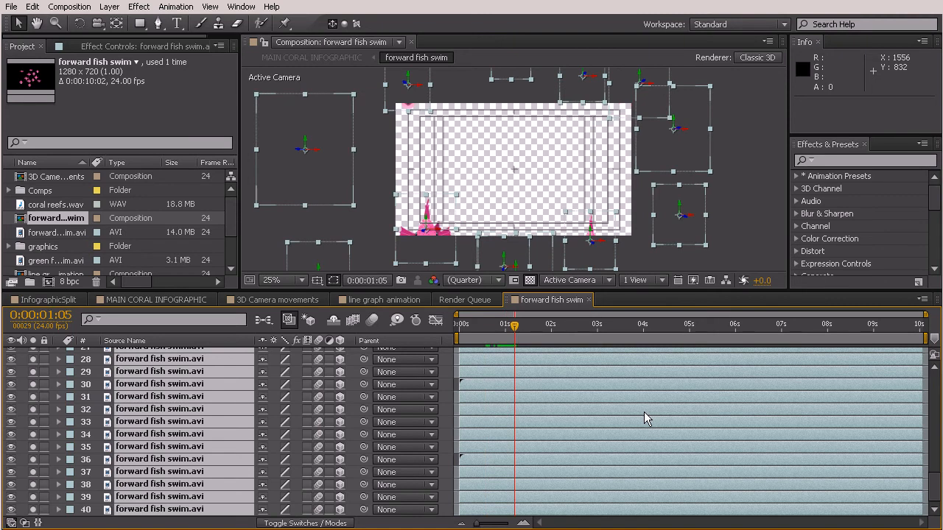
pyautogui.press('p')
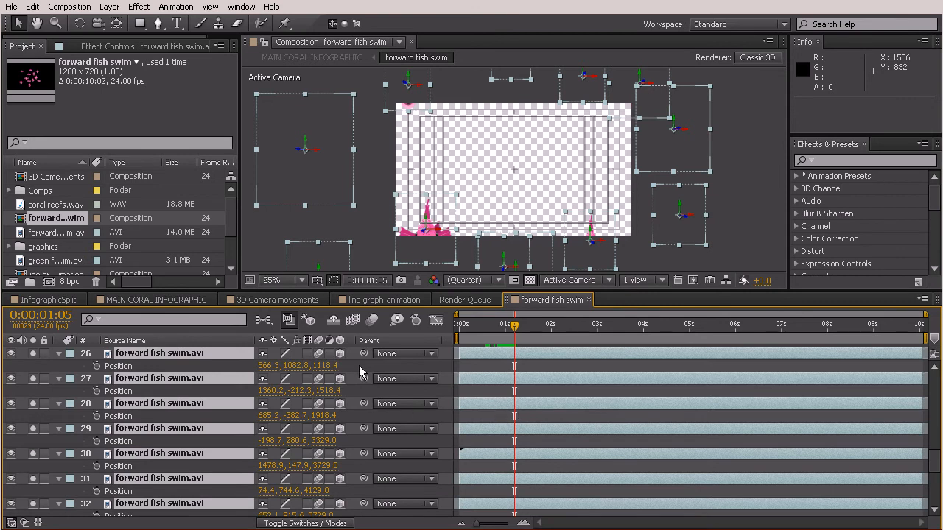
pyautogui.moveTo(328, 366); pyautogui.dragTo(440, 346)
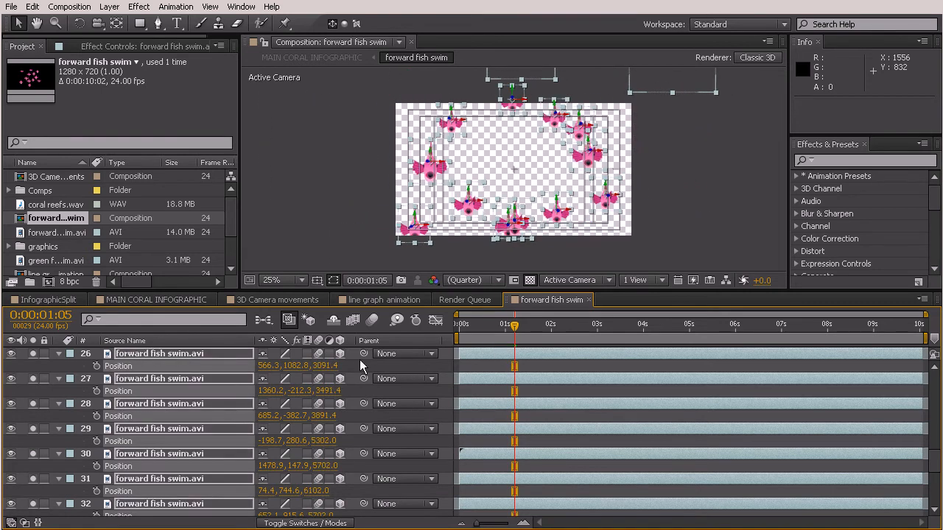
pyautogui.moveTo(324, 390); pyautogui.dragTo(404, 387)
# Step: Move layers 32, 34 and 36 outward to the right and down, placing layer 32 at about X 1521, Y 1491
pyautogui.click(676, 226)
pyautogui.moveTo(548, 209); pyautogui.dragTo(616, 228)
pyautogui.moveTo(588, 194); pyautogui.dragTo(633, 174)
pyautogui.moveTo(517, 208); pyautogui.dragTo(572, 244)
pyautogui.doubleClick(514, 214)
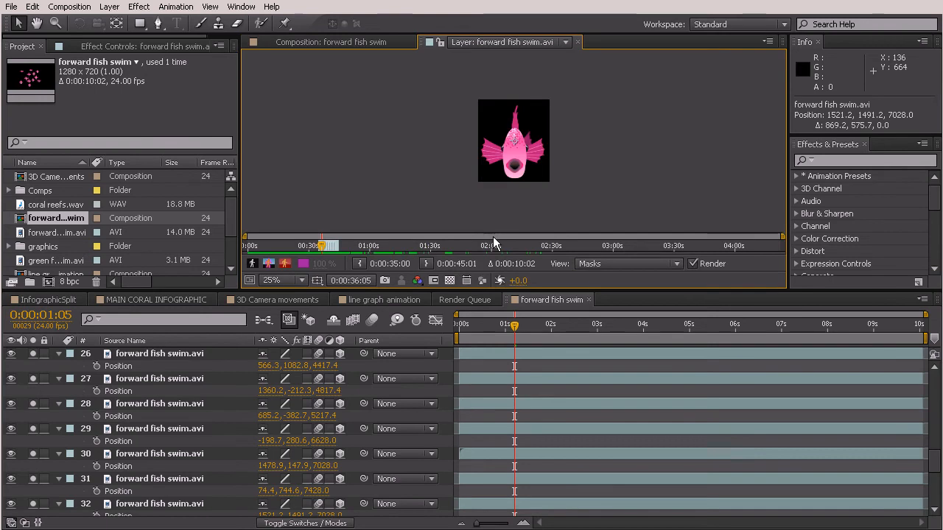
pyautogui.click(578, 42)
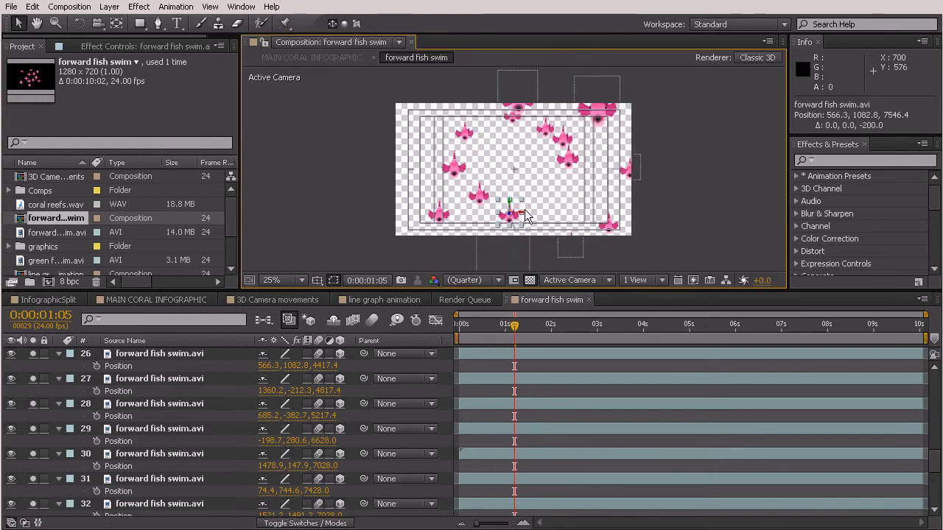
# Step: Spread layers 29, 31, 35 and 37 outward to the left, placing layer 29 at about X -1383, Y -561 and undoing the accidental stretch
pyautogui.moveTo(483, 196); pyautogui.dragTo(374, 190)
pyautogui.moveTo(441, 163); pyautogui.dragTo(373, 134)
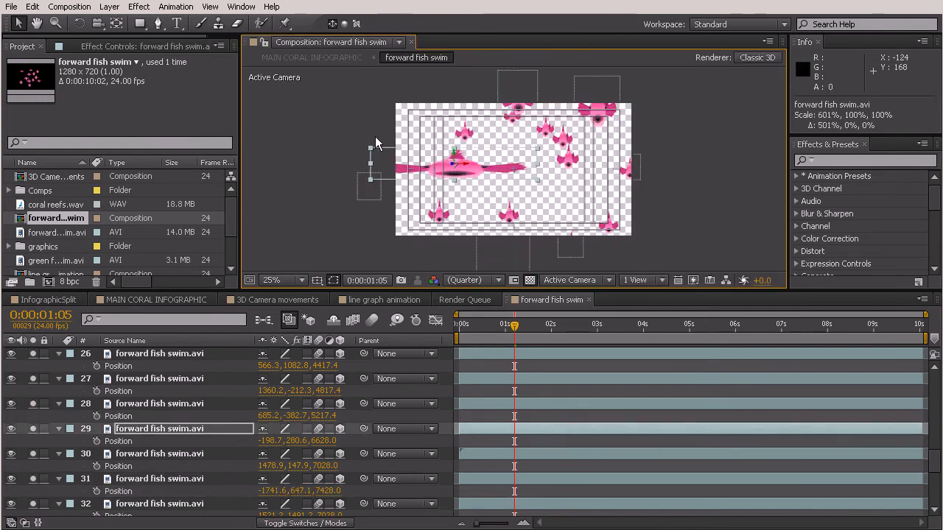
pyautogui.hotkey('ctrl', 'z')
pyautogui.moveTo(461, 177); pyautogui.dragTo(452, 110)
pyautogui.moveTo(442, 219); pyautogui.dragTo(427, 238)
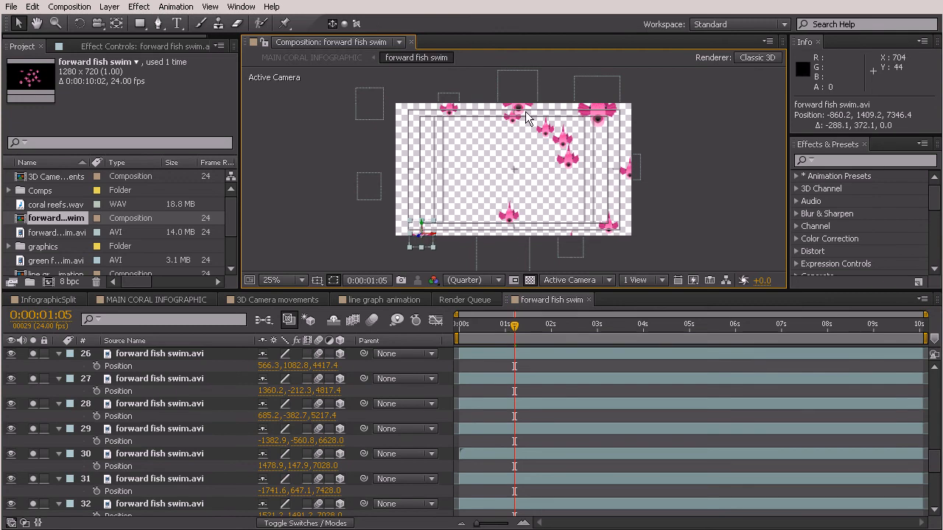
# Step: Redistribute the fish clustered in the upper right, moving layer 28 to about X -325, Y 548 and layer 30 to about X 1648, Y 870
pyautogui.moveTo(517, 110); pyautogui.dragTo(417, 193)
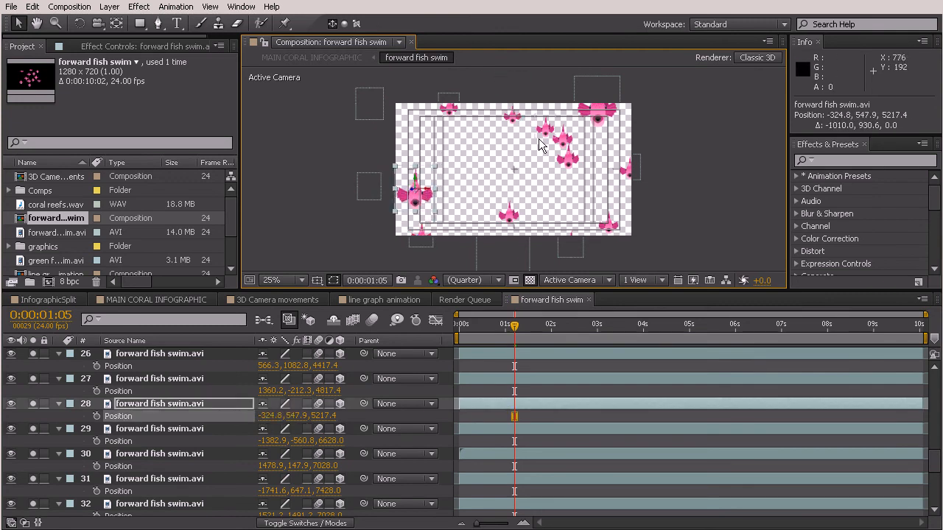
pyautogui.click(543, 133)
pyautogui.moveTo(550, 134); pyautogui.dragTo(471, 157)
pyautogui.moveTo(514, 120); pyautogui.dragTo(551, 97)
pyautogui.moveTo(567, 159); pyautogui.dragTo(581, 204)
# Step: Set Camera 1's Position keyframe at 0:00:01:00 to a Z value of 6181.2
pyautogui.scroll(15, 552, 361)
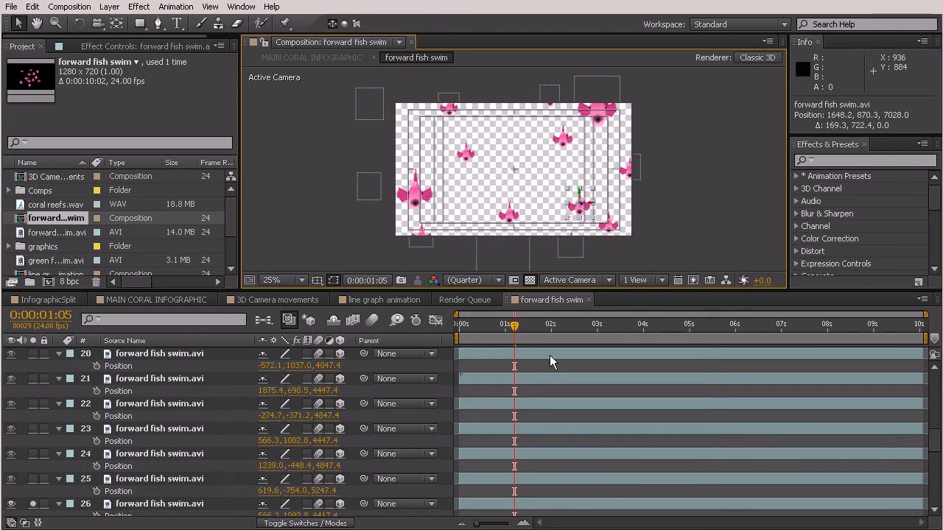
pyautogui.moveTo(516, 335); pyautogui.dragTo(505, 330)
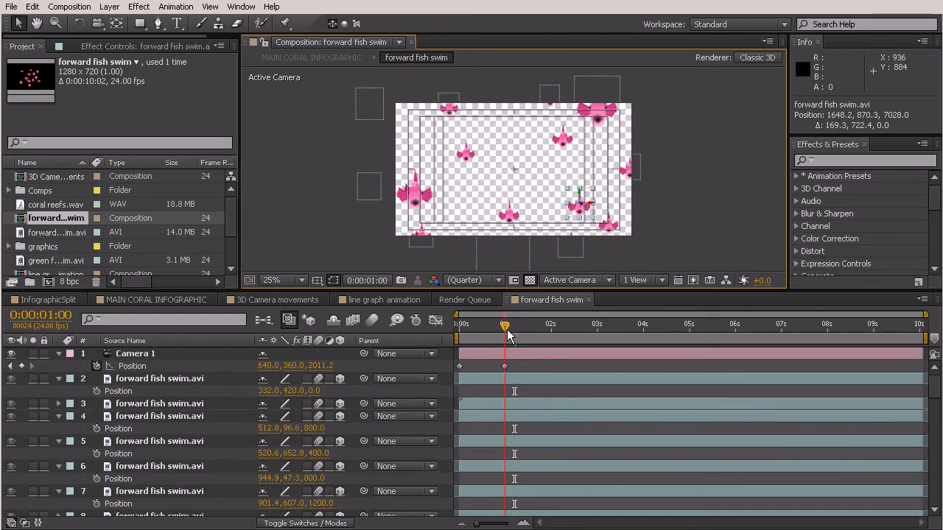
pyautogui.moveTo(323, 365); pyautogui.dragTo(584, 367)
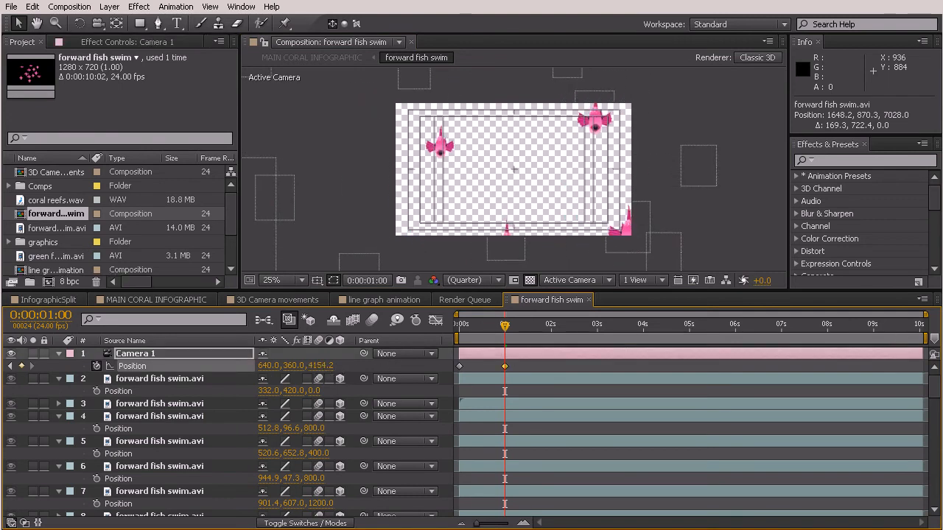
pyautogui.moveTo(318, 365); pyautogui.dragTo(484, 366)
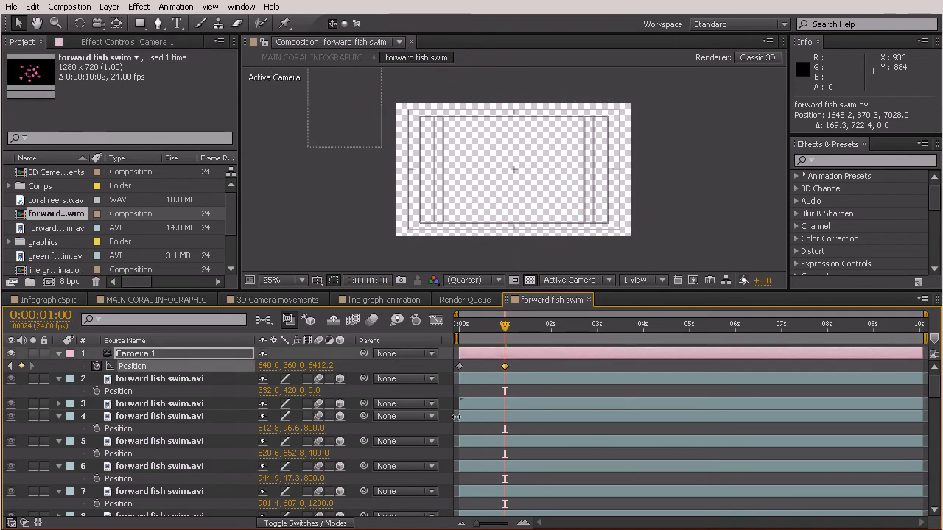
pyautogui.moveTo(328, 366); pyautogui.dragTo(151, 363)
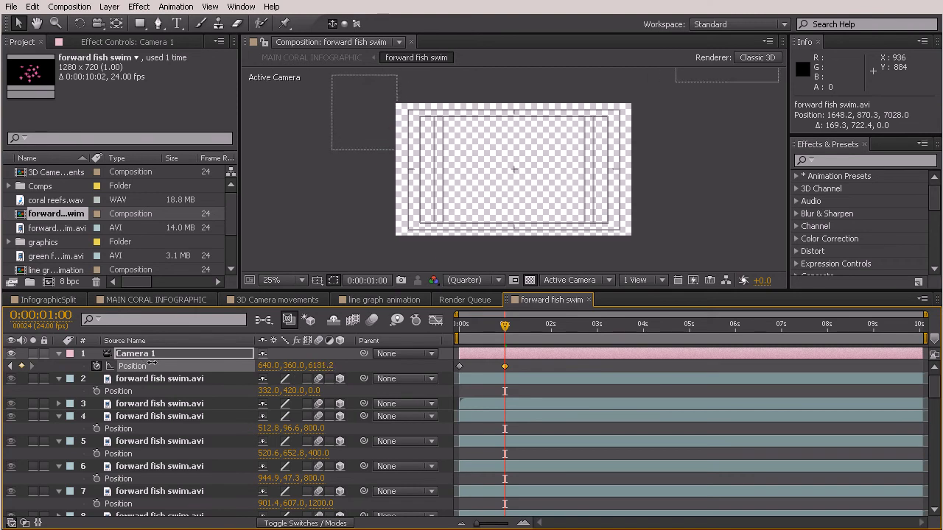
# Step: Return to the first frame and turn off solo for fish layers 26 to 40
pyautogui.moveTo(511, 332); pyautogui.dragTo(431, 329)
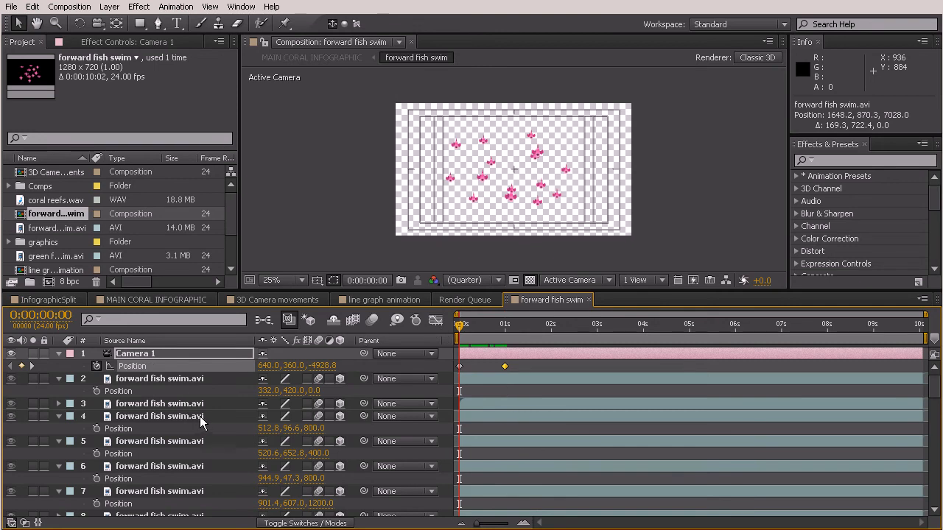
pyautogui.scroll(-12, 200, 421)
pyautogui.scroll(-1, 188, 415)
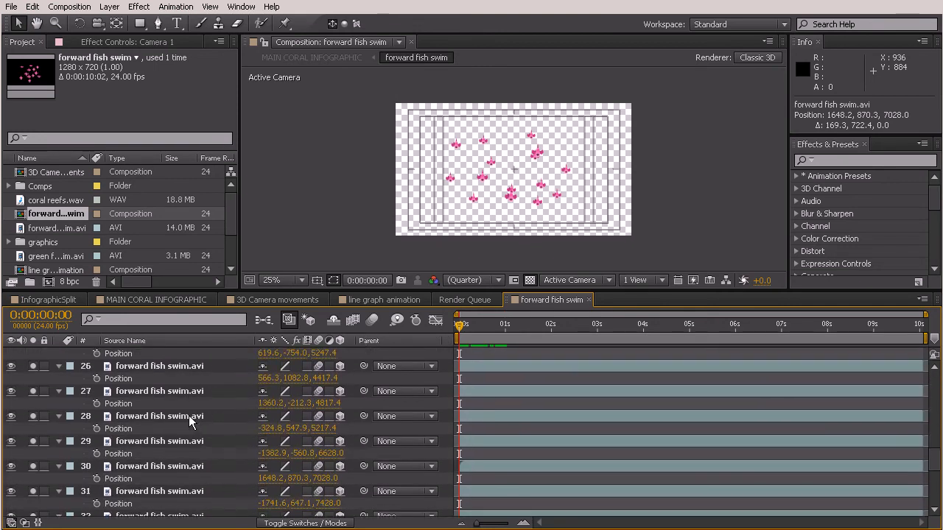
pyautogui.click(155, 369)
pyautogui.scroll(-2, 157, 370)
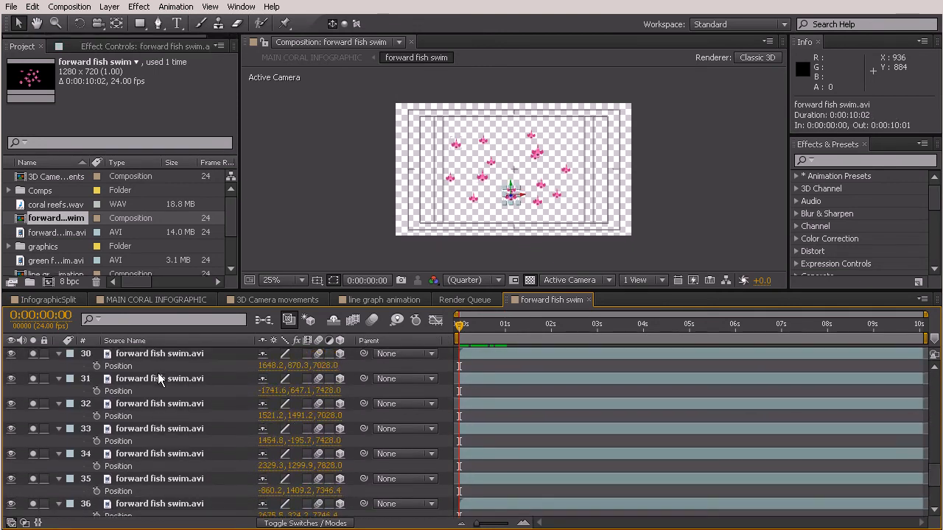
pyautogui.scroll(-2, 162, 382)
pyautogui.keyDown('shift'); pyautogui.click(163, 498); pyautogui.keyUp('shift')
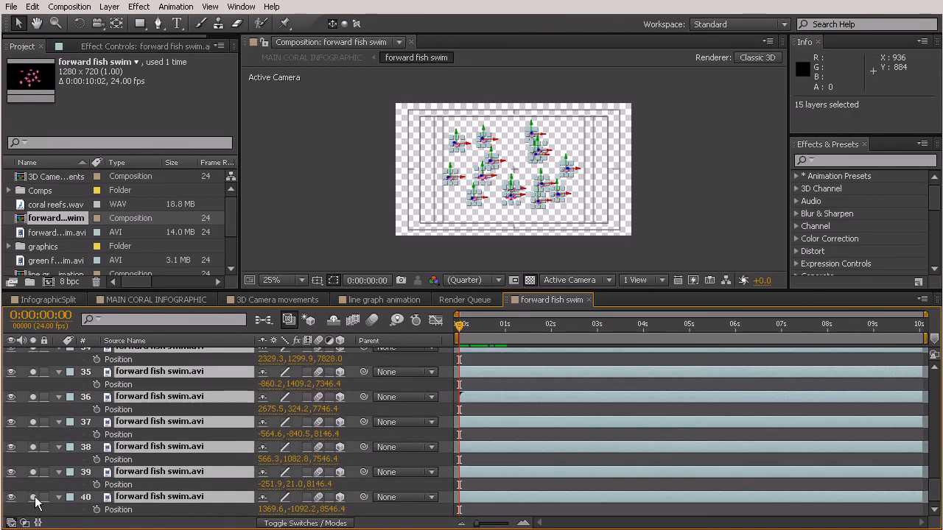
# Step: Preview the camera's flight through the complete fish school and return to the first frame
pyautogui.moveTo(464, 323); pyautogui.dragTo(450, 336)
pyautogui.click(663, 216)
pyautogui.click(446, 342)
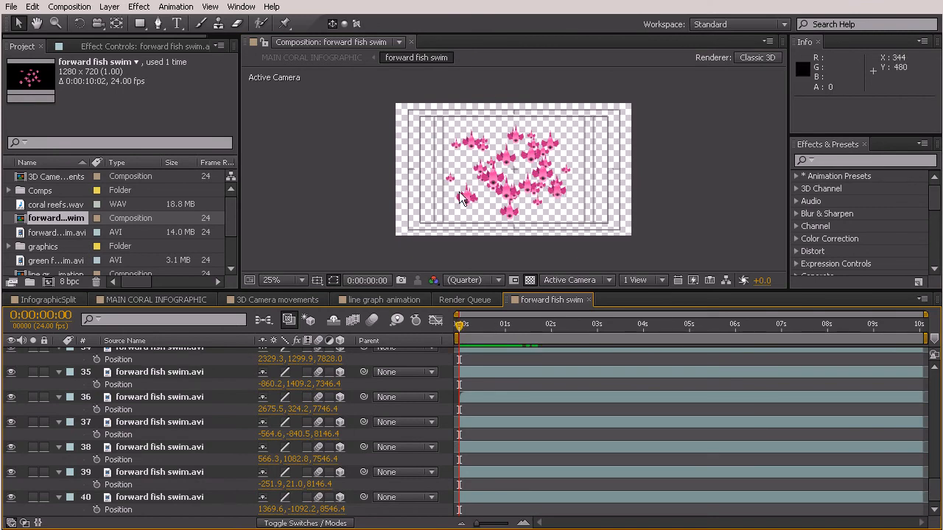
pyautogui.moveTo(459, 329); pyautogui.dragTo(436, 287)
pyautogui.moveTo(458, 327); pyautogui.dragTo(486, 338)
pyautogui.press('Home')
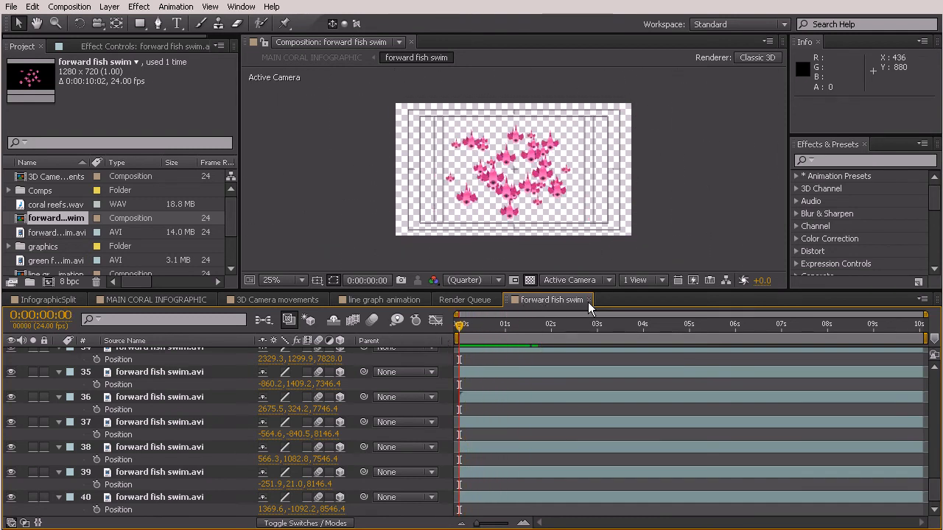
# Step: Close the forward fish swim composition and go to the MAIN CORAL INFOGRAPHIC composition
pyautogui.click(588, 300)
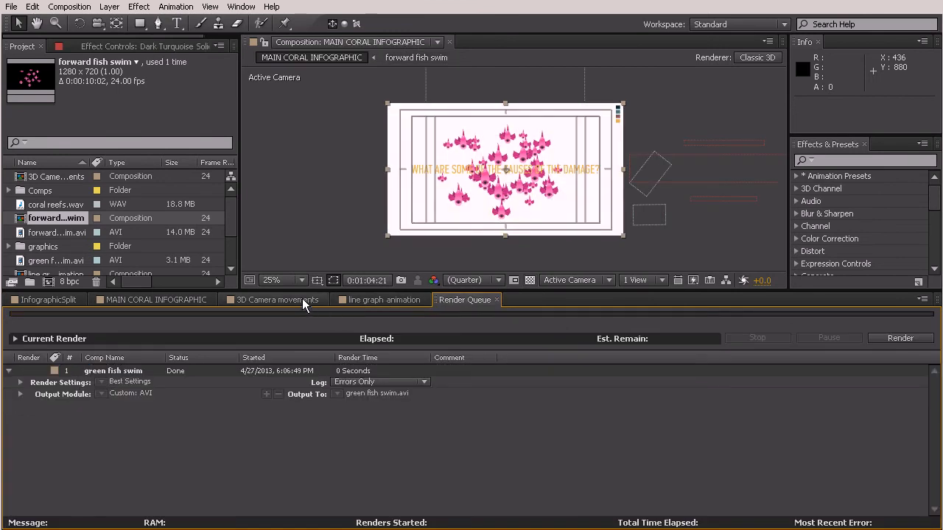
pyautogui.click(295, 304)
pyautogui.click(153, 302)
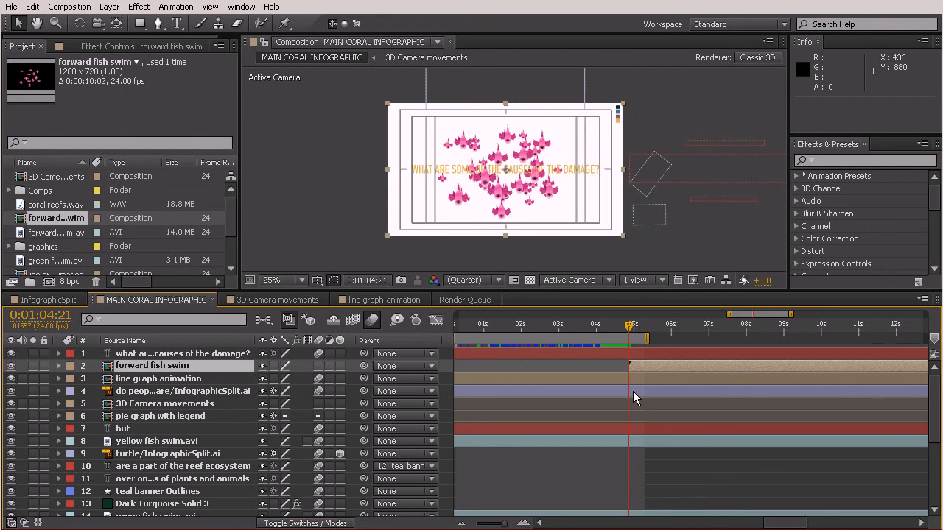
# Step: Add a 100% Scale keyframe to the forward fish swim layer at 0:01:05:02
pyautogui.press('pagedown')
pyautogui.press('pagedown')
pyautogui.press('pagedown')
pyautogui.press('pagedown')
pyautogui.press('pagedown')
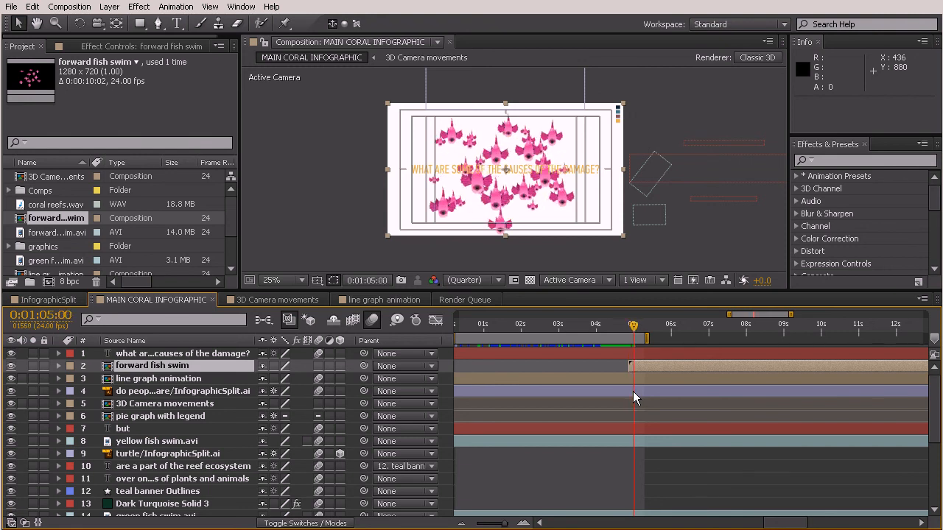
pyautogui.click(151, 366)
pyautogui.press('s')
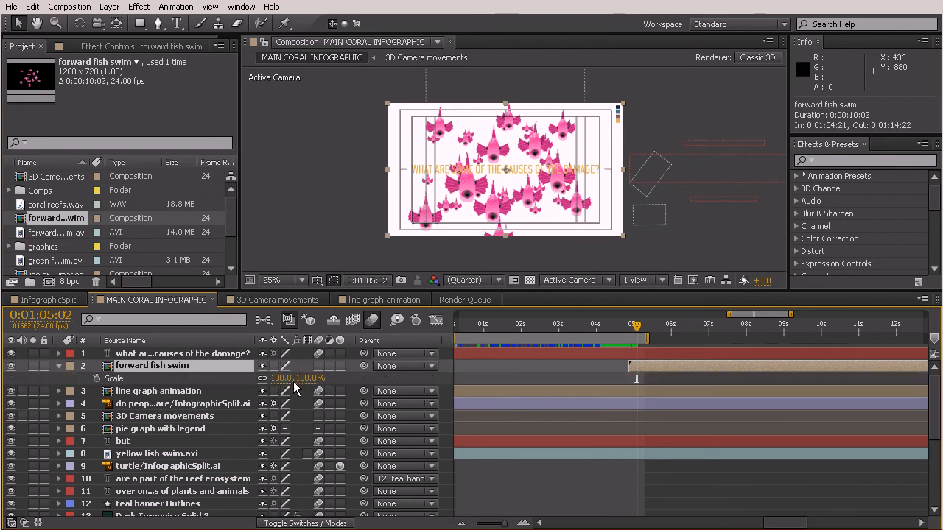
pyautogui.click(97, 379)
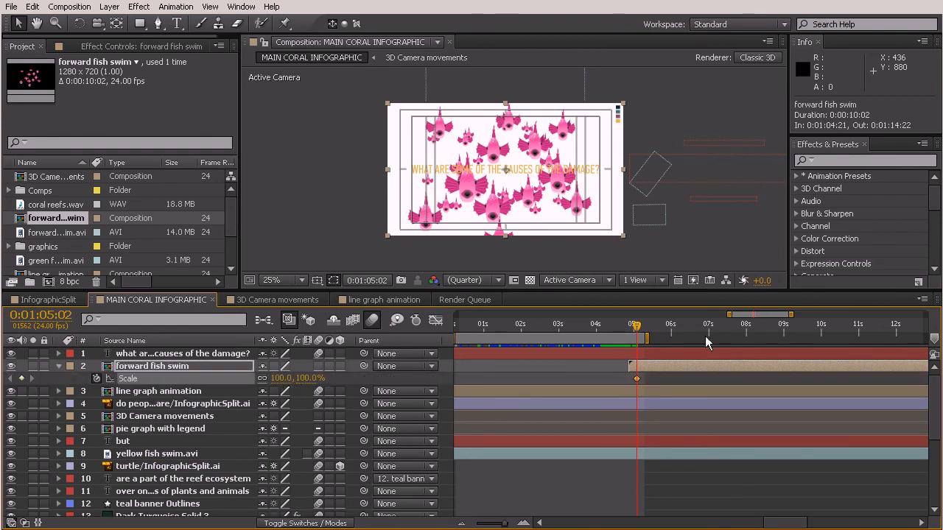
# Step: Set the forward fish swim layer's Scale to 0% at 0:01:04:21
pyautogui.moveTo(638, 326); pyautogui.dragTo(630, 326)
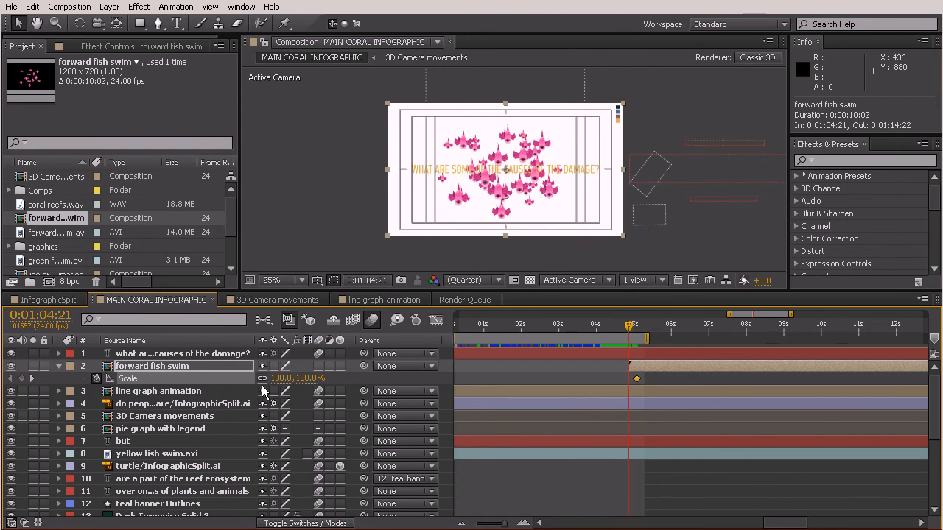
pyautogui.click(284, 380)
pyautogui.write('0')
pyautogui.press('Return')
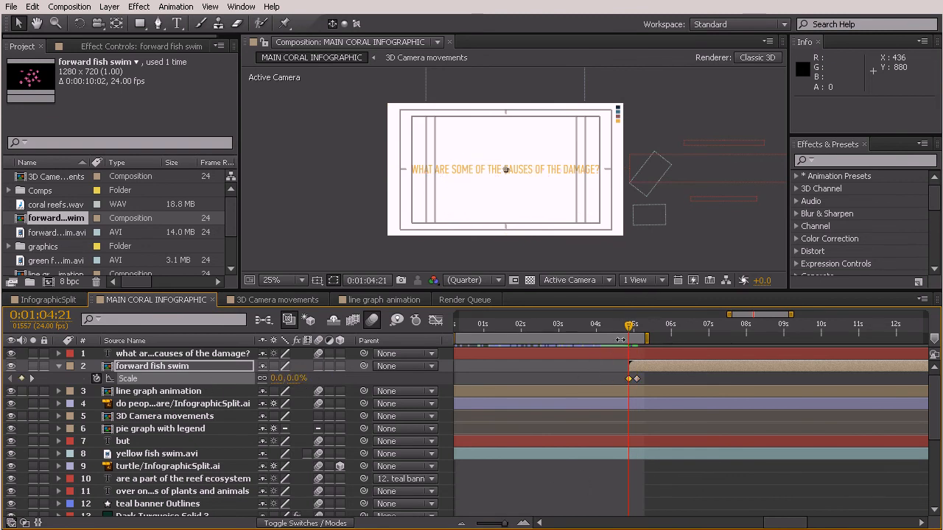
# Step: Review the fish school's scale-up around 0:01:05:01 and enable motion blur for the forward fish swim layer
pyautogui.moveTo(629, 333); pyautogui.dragTo(636, 355)
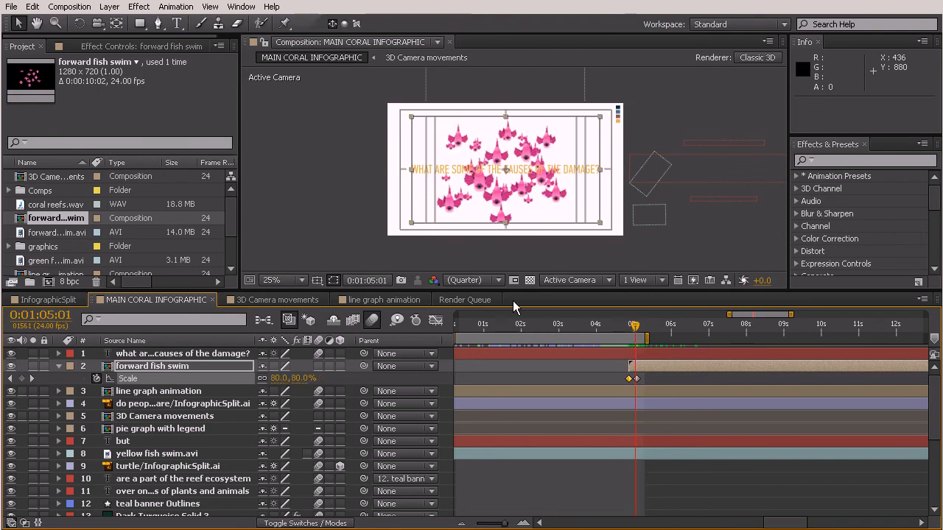
pyautogui.scroll(2, 513, 209)
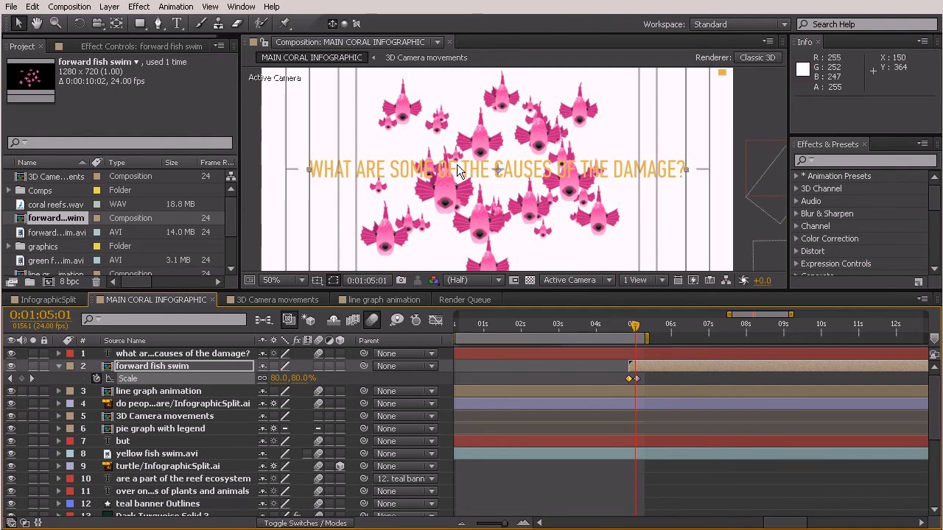
pyautogui.moveTo(637, 325)
pyautogui.mouseDown()
pyautogui.moveTo(648, 326)
pyautogui.moveTo(637, 323)
pyautogui.mouseUp()
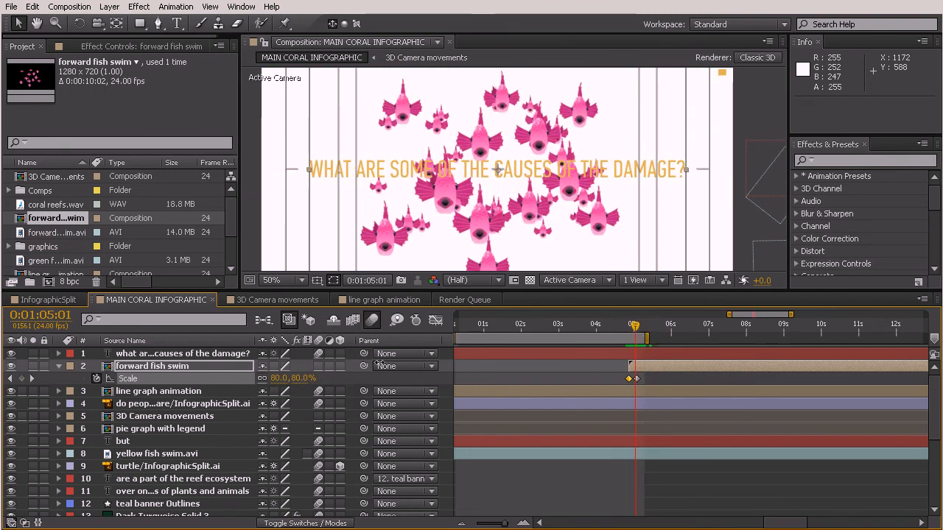
pyautogui.click(317, 366)
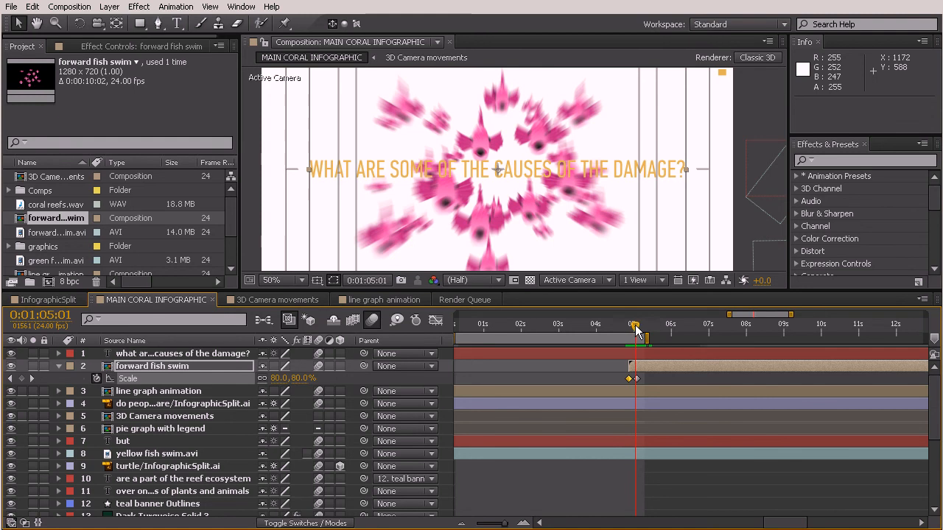
# Step: Open the forward fish swim composition from its layer in the main infographic and enable motion blur for that composition
pyautogui.moveTo(635, 327); pyautogui.dragTo(638, 329)
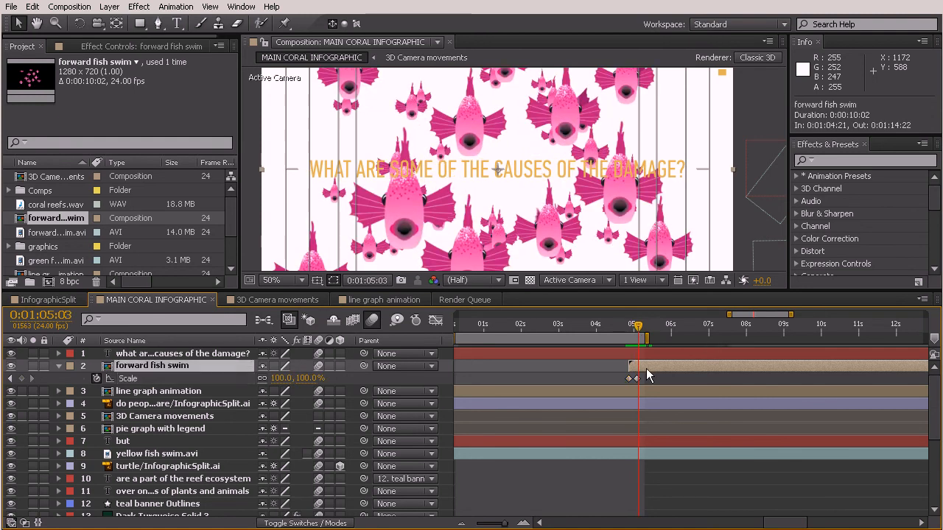
pyautogui.doubleClick(645, 369)
pyautogui.click(373, 320)
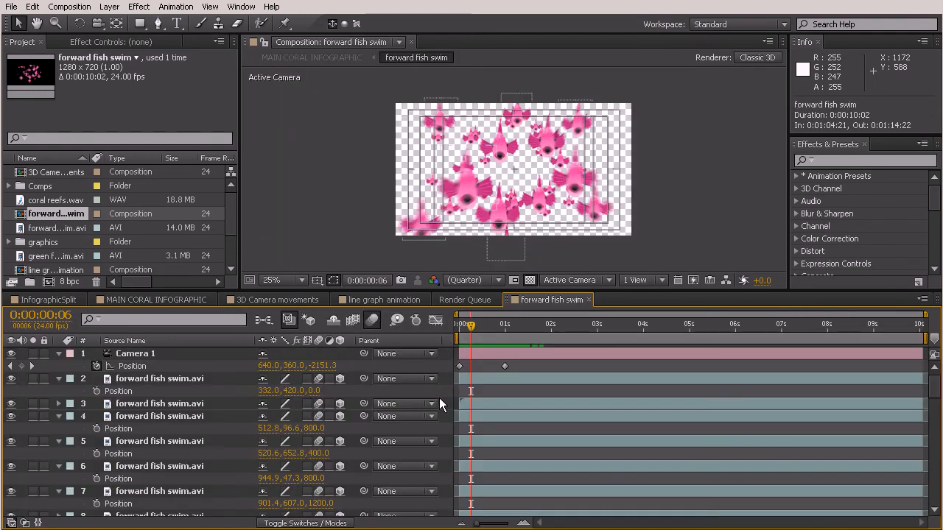
# Step: Close the forward fish swim, line graph animation and 3D Camera movements compositions as well as the Render Queue
pyautogui.click(589, 301)
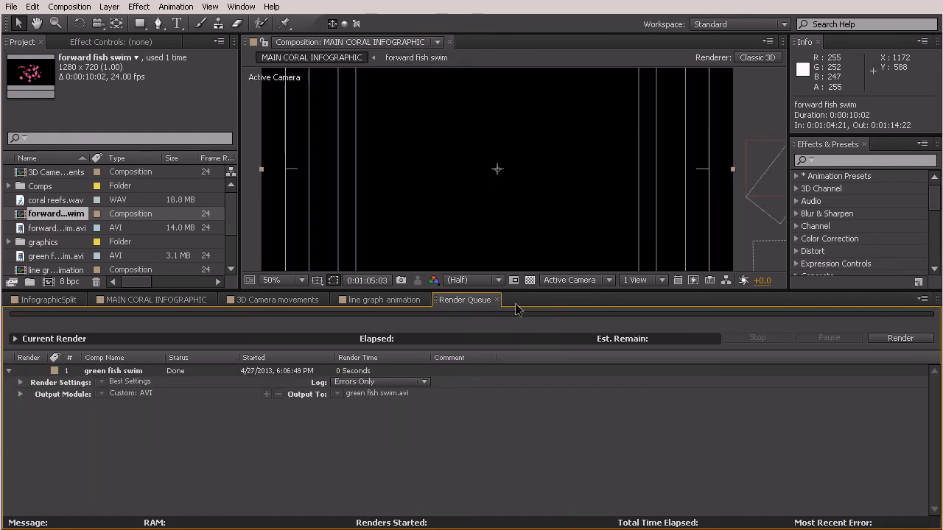
pyautogui.click(496, 300)
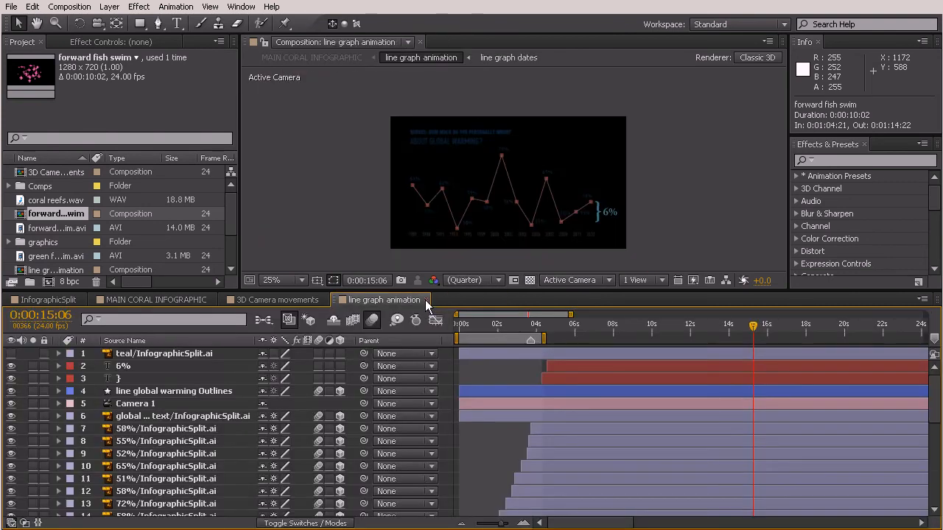
pyautogui.click(424, 299)
pyautogui.click(328, 299)
# Step: Review the motion-blurred fish school scaling up through 0:01:05:04 and enlarge the composition viewer
pyautogui.moveTo(631, 324); pyautogui.dragTo(635, 361)
pyautogui.press(',')
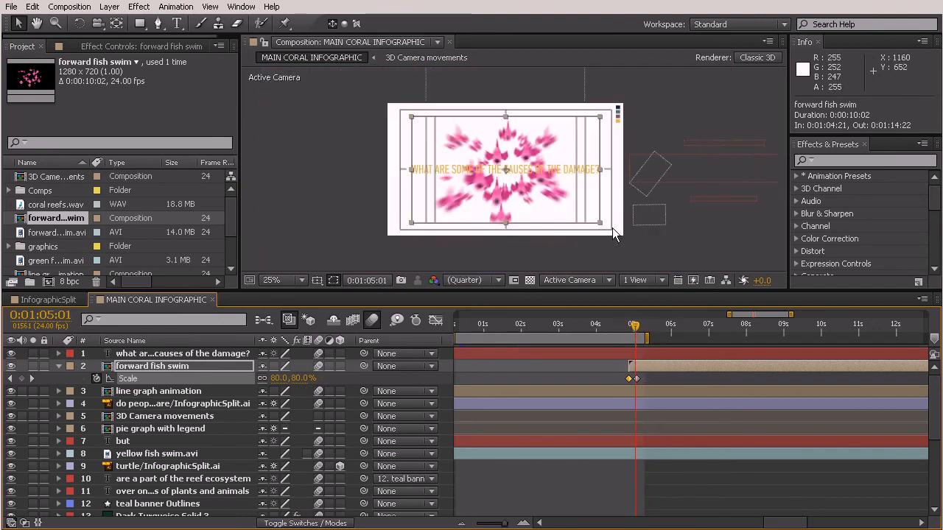
pyautogui.moveTo(638, 337)
pyautogui.mouseDown()
pyautogui.moveTo(617, 337)
pyautogui.moveTo(639, 336)
pyautogui.mouseUp()
pyautogui.press('.')
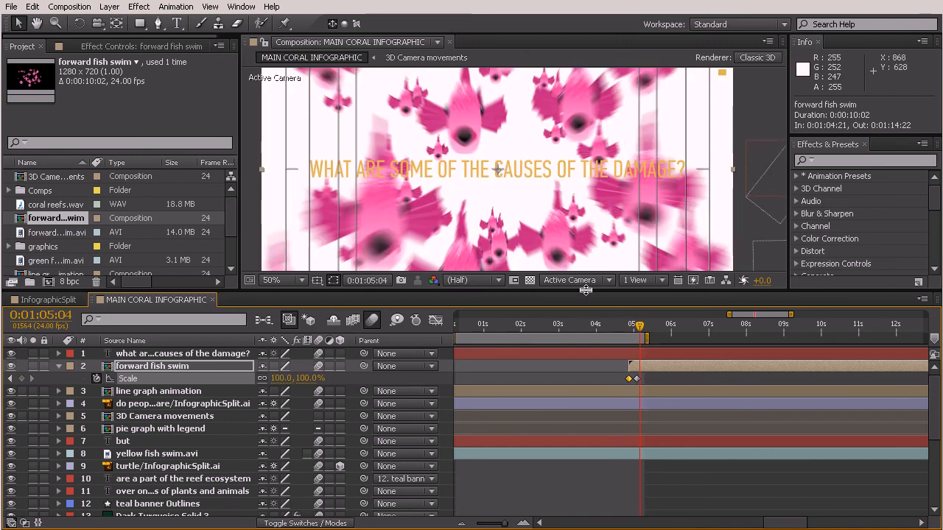
pyautogui.moveTo(585, 289); pyautogui.dragTo(586, 358)
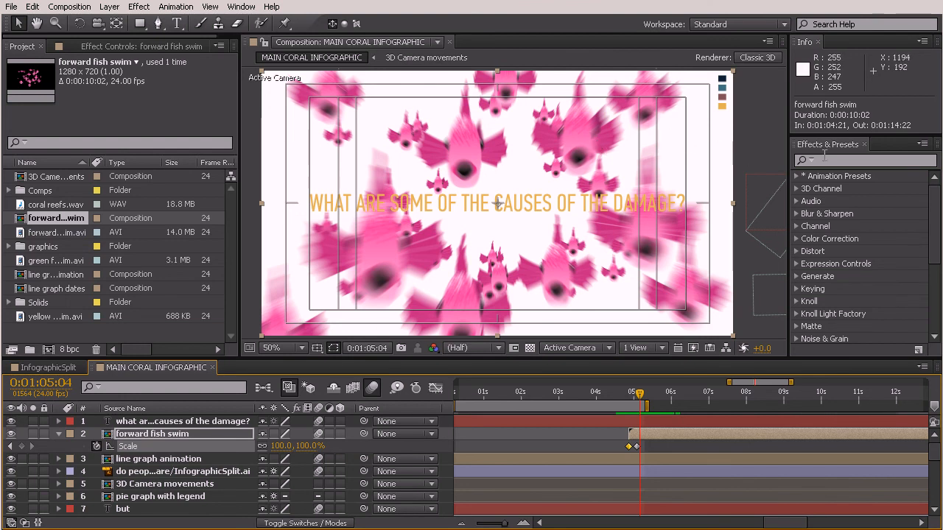
# Step: Search the effects for "hue" and apply Hue/Saturation to the forward fish swim layer
pyautogui.click(849, 160)
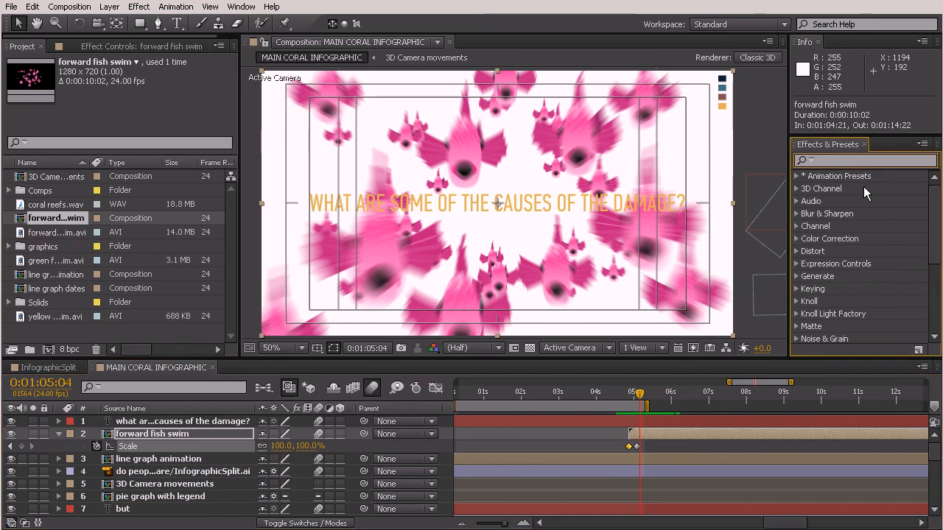
pyautogui.write('hue')
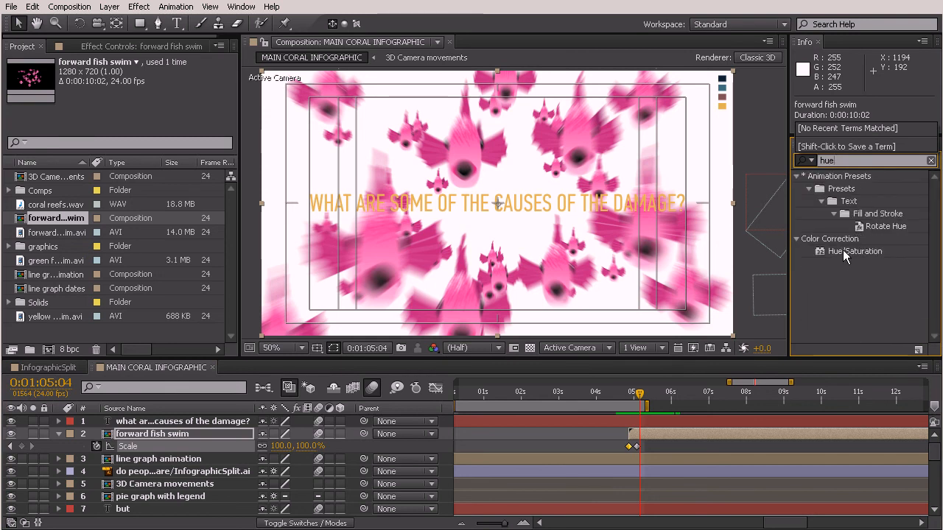
pyautogui.click(842, 250)
pyautogui.moveTo(842, 255); pyautogui.dragTo(662, 433)
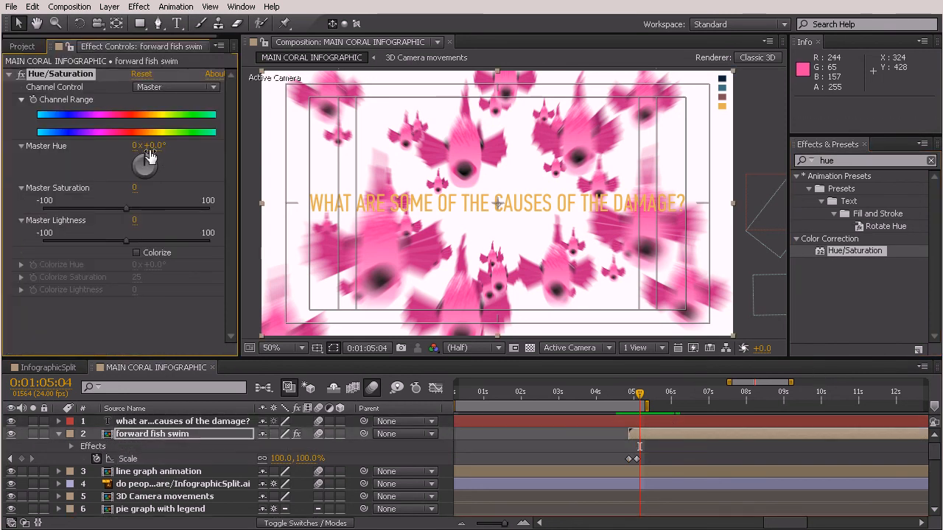
# Step: Set the fish layer's Master Hue to +48° and Master Saturation to -19, and check the recolored school at 0:01:05:03
pyautogui.moveTo(151, 146); pyautogui.dragTo(204, 150)
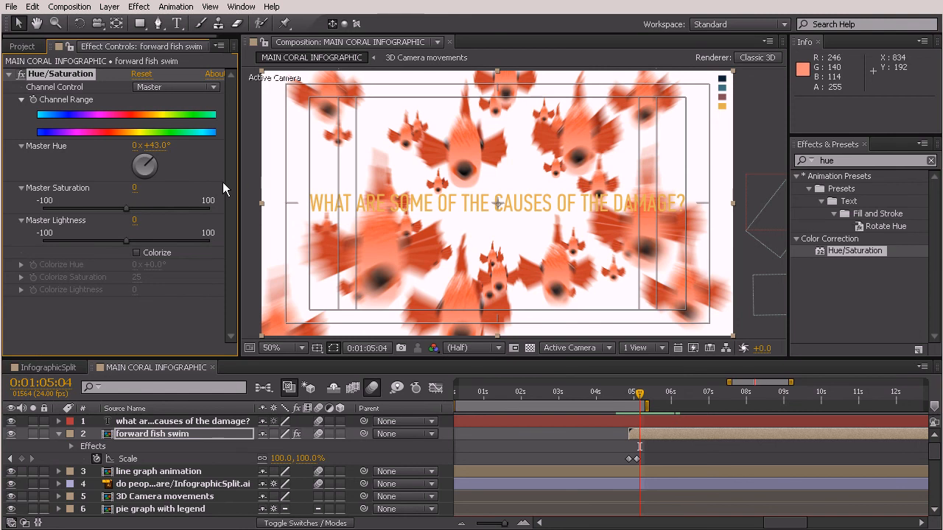
pyautogui.moveTo(165, 145); pyautogui.dragTo(167, 144)
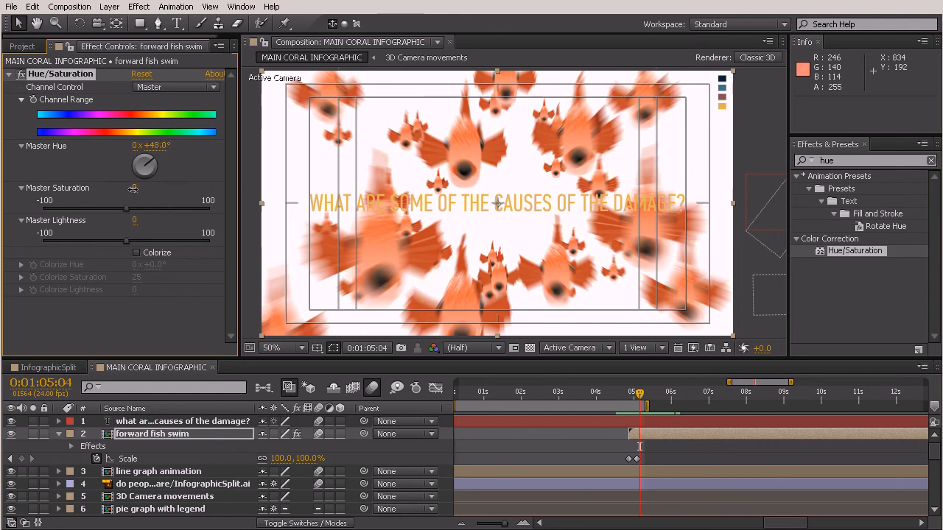
pyautogui.moveTo(126, 189); pyautogui.dragTo(120, 188)
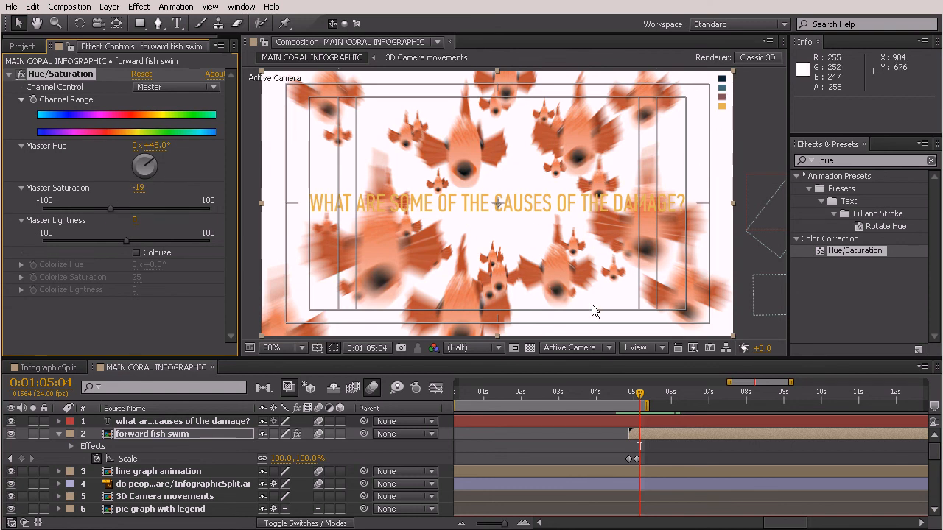
pyautogui.moveTo(638, 398)
pyautogui.mouseDown()
pyautogui.moveTo(617, 388)
pyautogui.moveTo(667, 402)
pyautogui.moveTo(616, 400)
pyautogui.moveTo(672, 414)
pyautogui.moveTo(626, 407)
pyautogui.moveTo(608, 390)
pyautogui.moveTo(635, 404)
pyautogui.mouseUp()
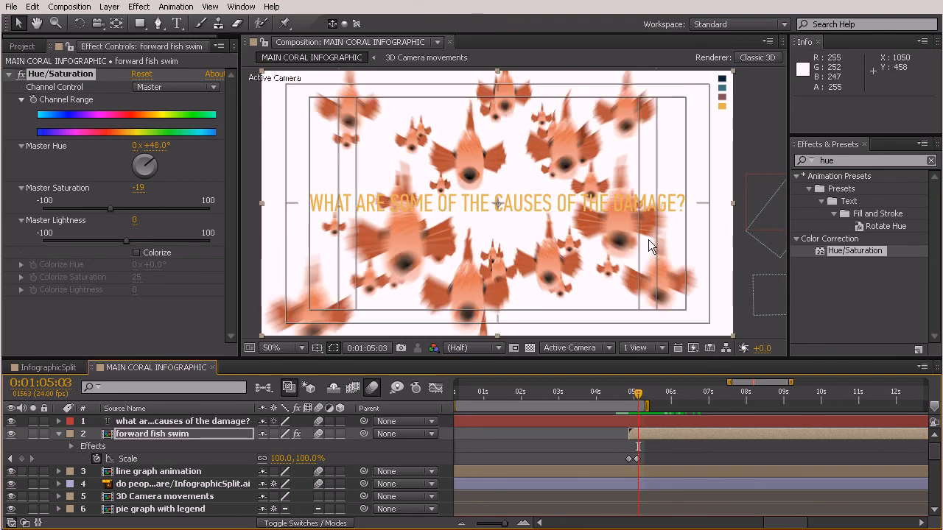